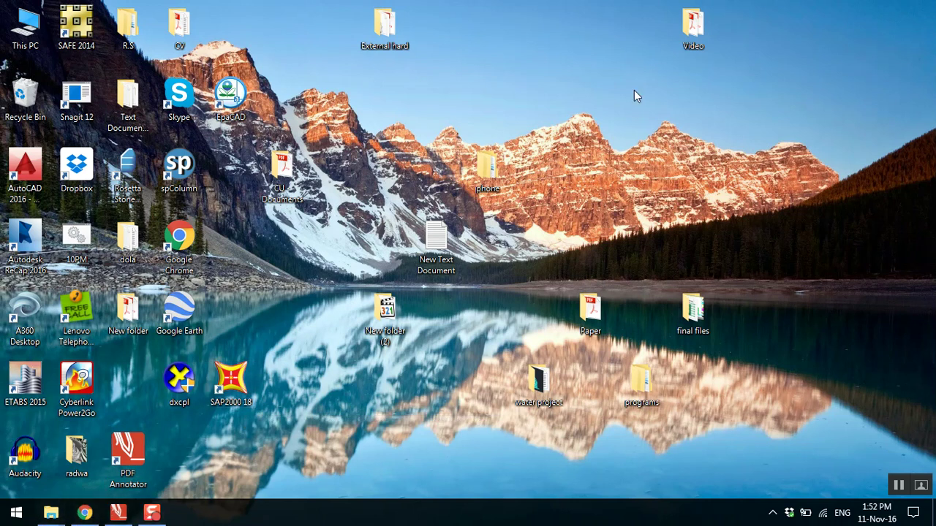
# Launch the setup application from the New folder inside the desktop's Video folder.
pyautogui.doubleClick(693, 29)
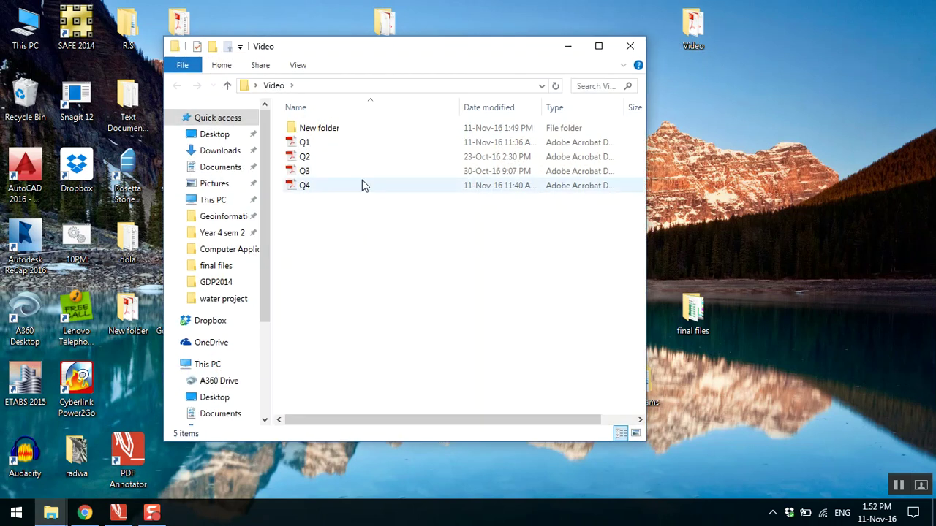
pyautogui.click(363, 130)
pyautogui.doubleClick(364, 132)
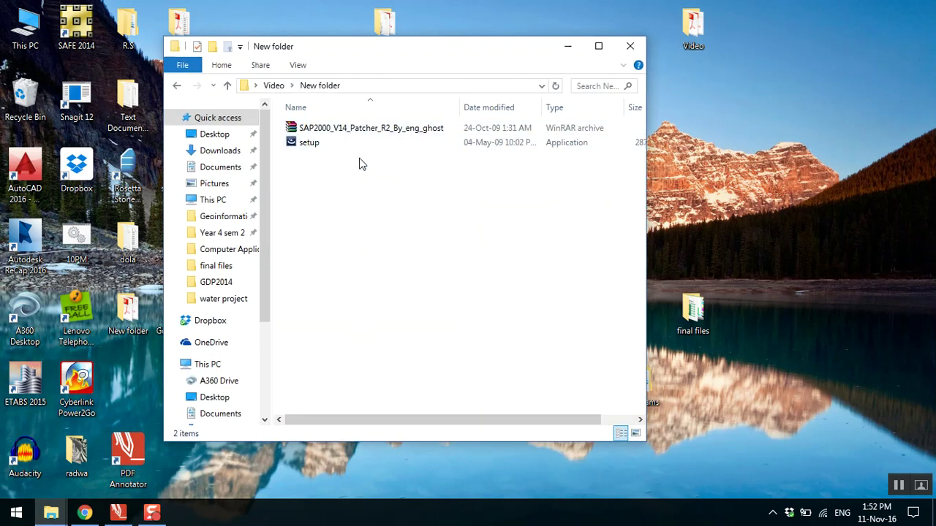
pyautogui.click(594, 54)
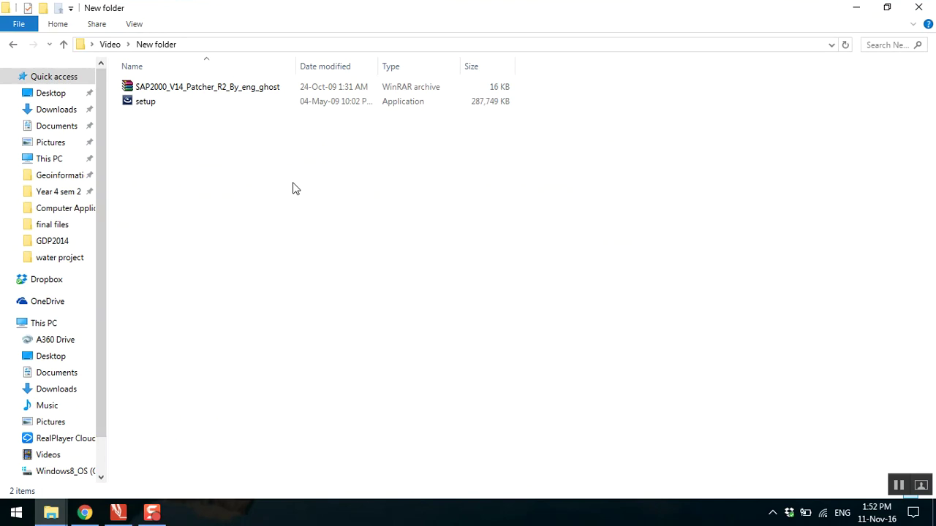
pyautogui.doubleClick(306, 101)
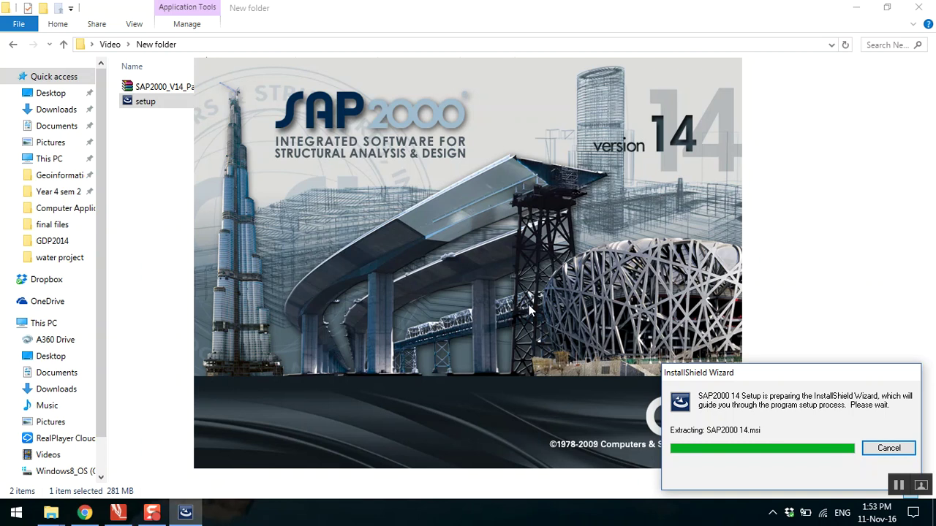
# Accept the license agreement, install SAP2000 14 for all users with the default customer information, and finish the wizard.
pyautogui.moveTo(144, 518)
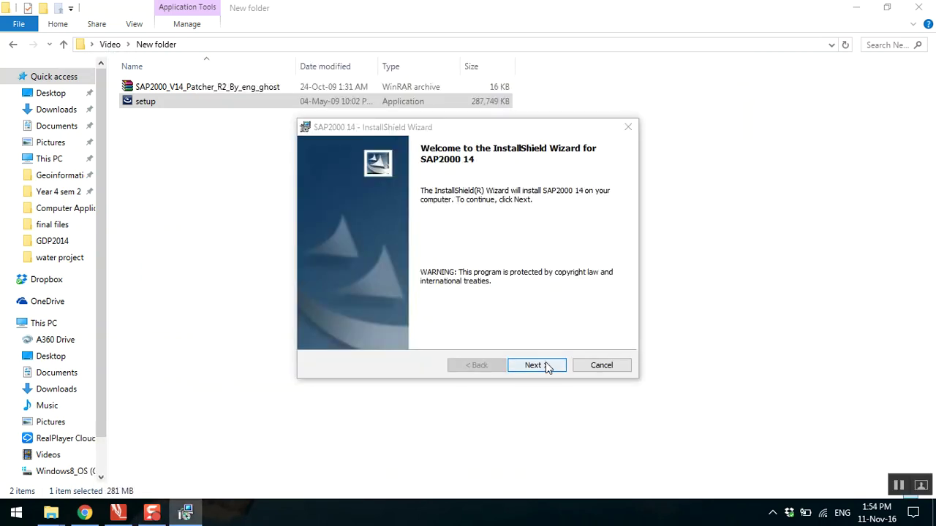
pyautogui.click(547, 368)
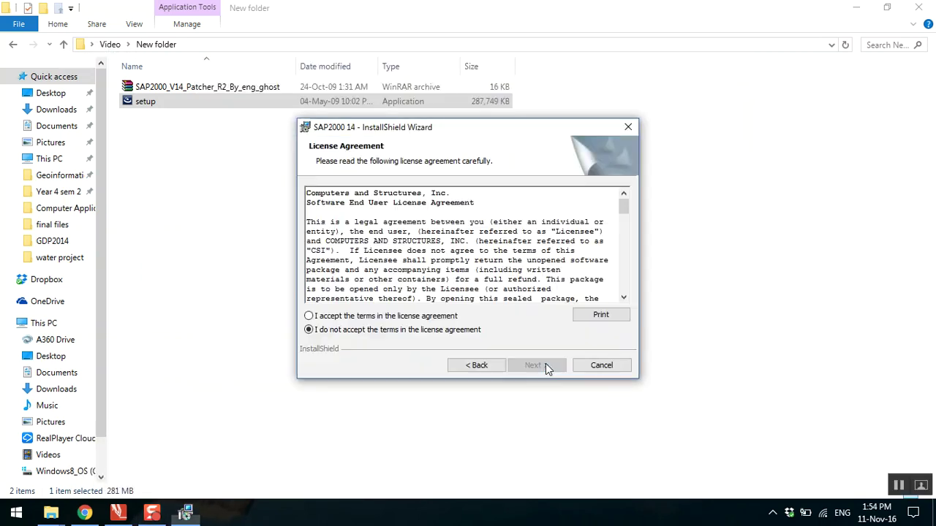
pyautogui.click(329, 318)
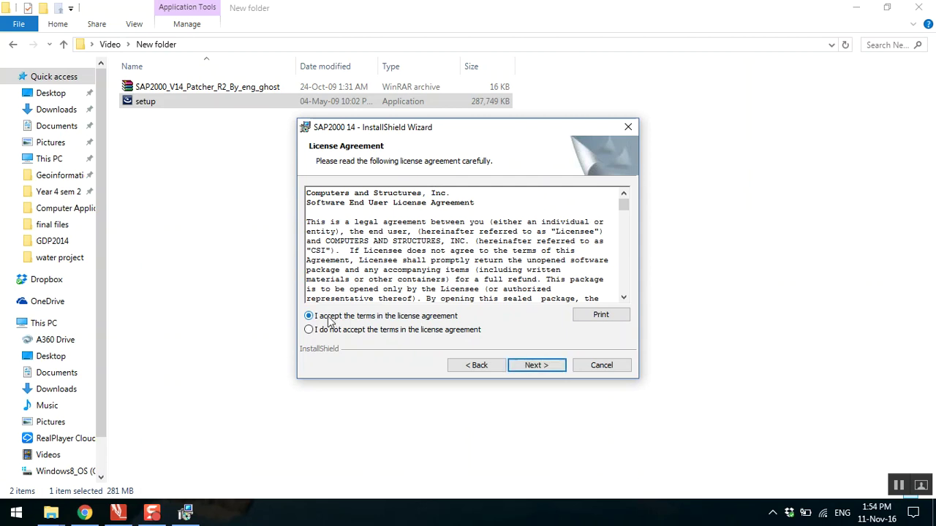
pyautogui.click(552, 371)
pyautogui.click(552, 371)
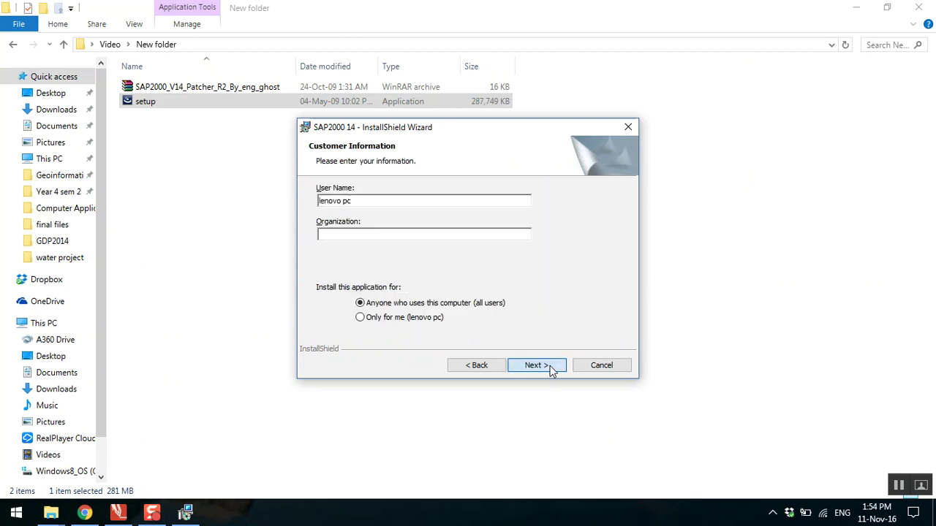
pyautogui.click(552, 371)
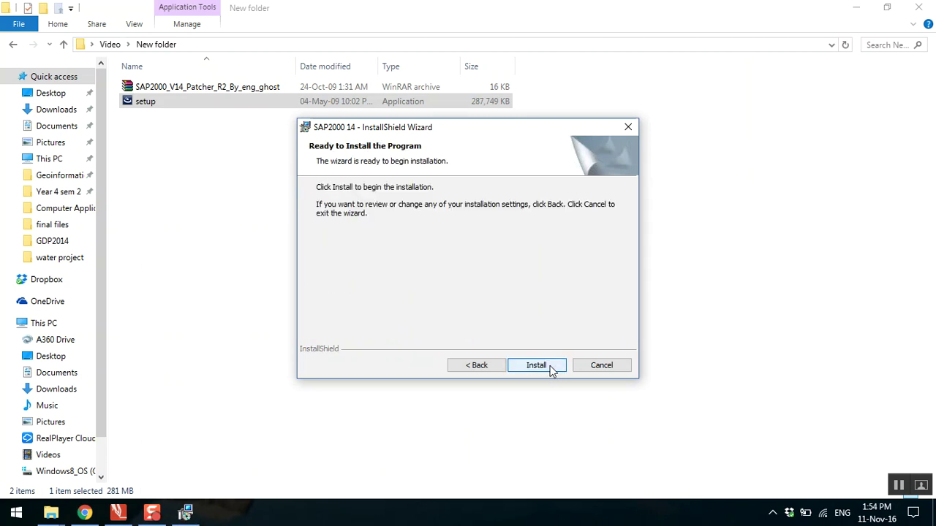
pyautogui.click(550, 366)
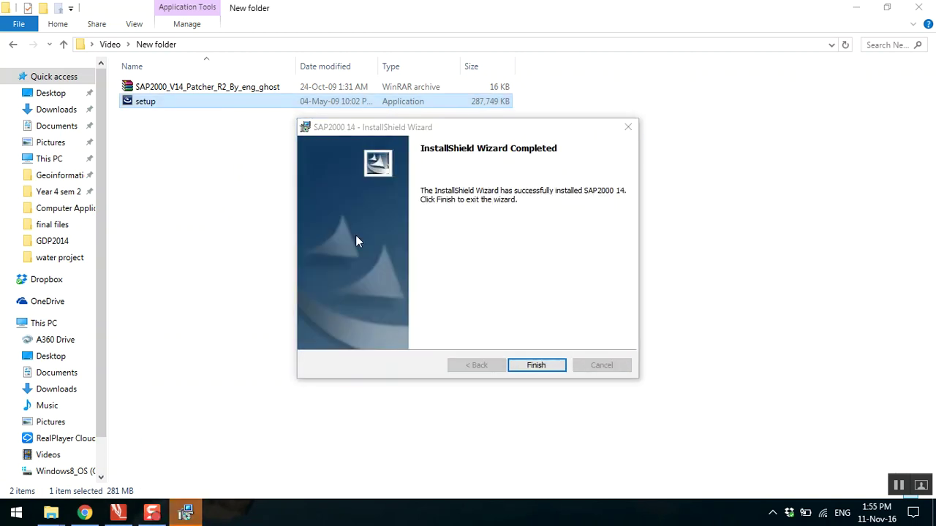
pyautogui.click(537, 366)
pyautogui.click(378, 171)
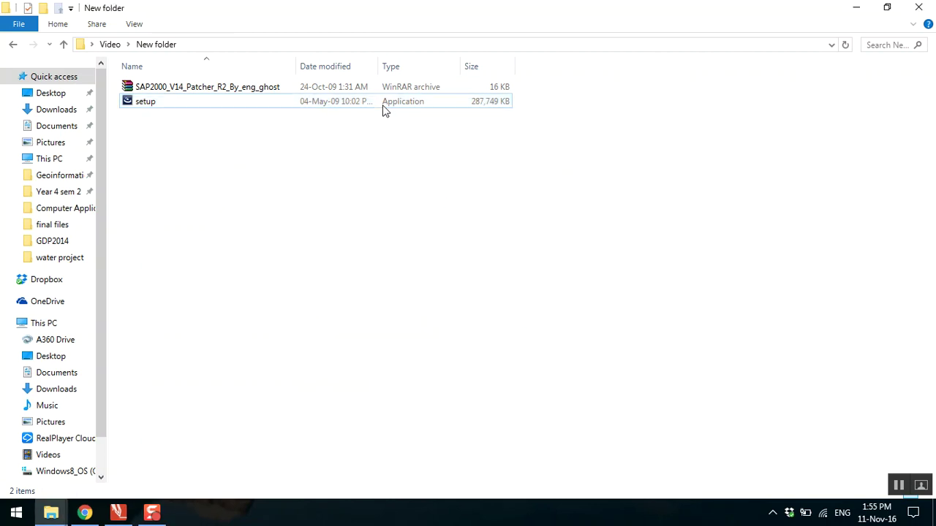
# Return to the installer's folder and extract the SAP2000_V14_Patcher_R2_By_eng_ghost archive there.
pyautogui.press('super+d')
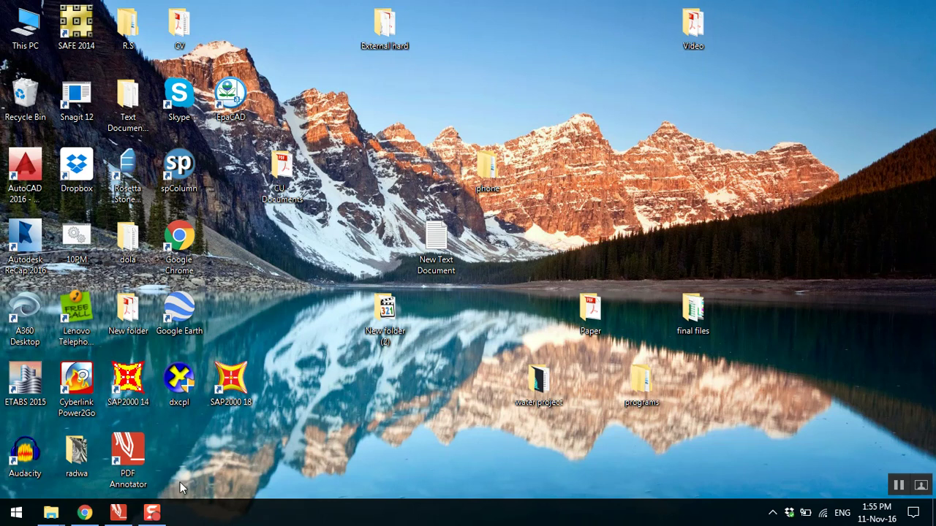
pyautogui.click(50, 513)
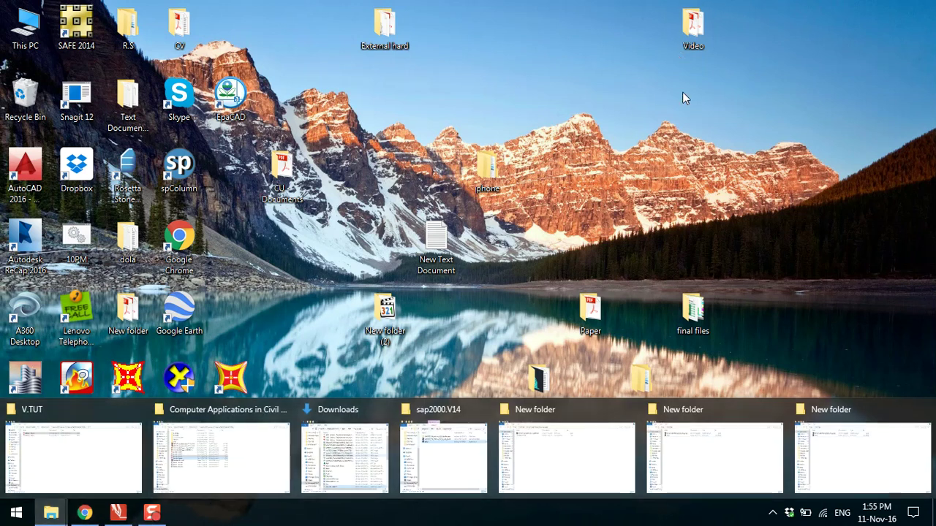
pyautogui.click(842, 450)
pyautogui.click(209, 88)
pyautogui.doubleClick(297, 87)
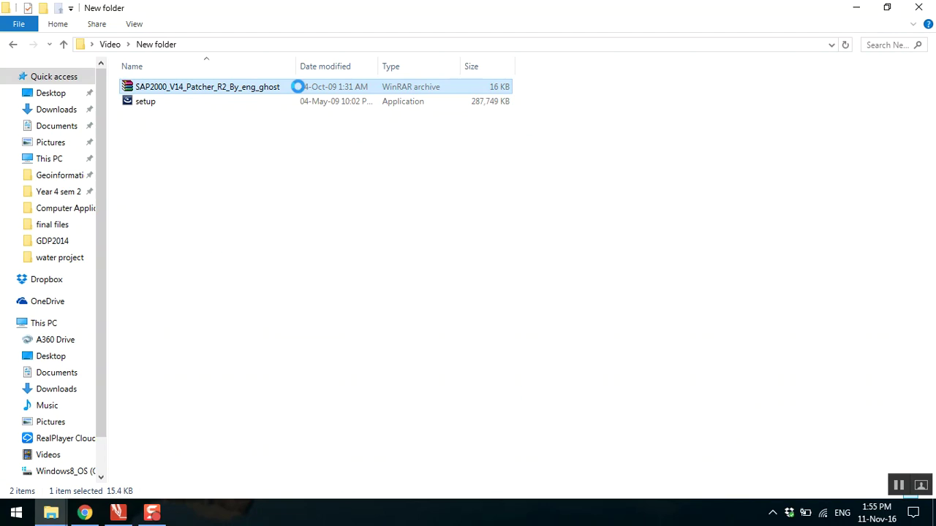
pyautogui.rightClick(298, 87)
pyautogui.click(348, 128)
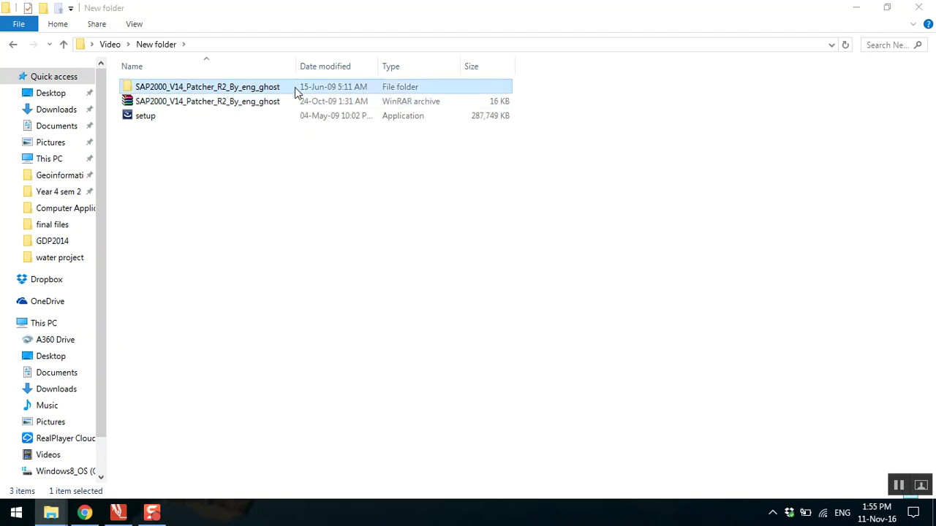
# Launch SAP2000 V14 Patcher R2 By ComediaBr from the extracted folder and open its target file selection.
pyautogui.doubleClick(295, 87)
pyautogui.doubleClick(293, 89)
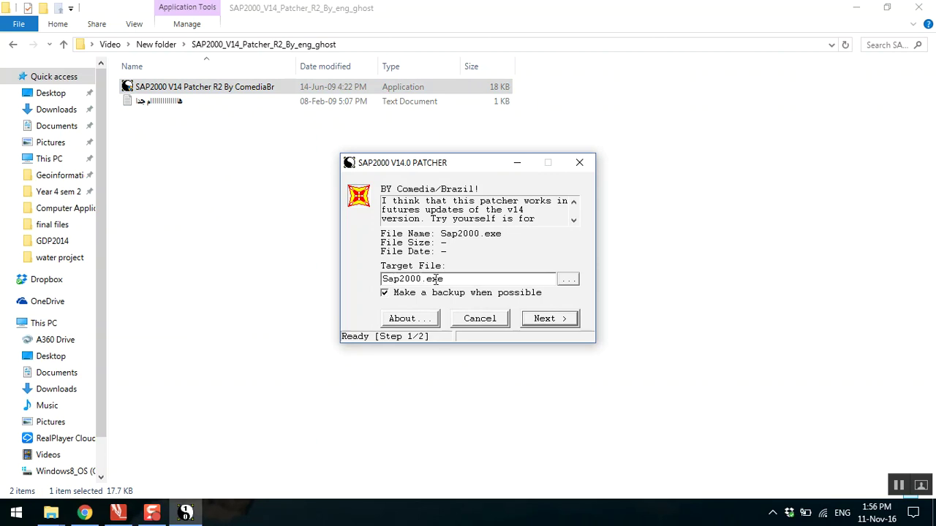
pyautogui.click(568, 280)
pyautogui.click(568, 280)
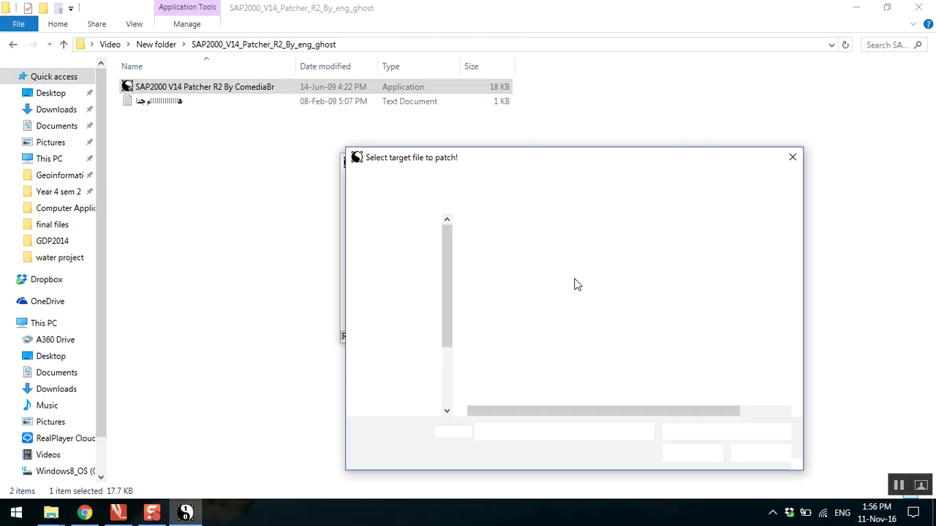
# Browse to the Program Files (x86) folder on the Windows8_OS (C:) drive.
pyautogui.moveTo(561, 163); pyautogui.dragTo(501, 140)
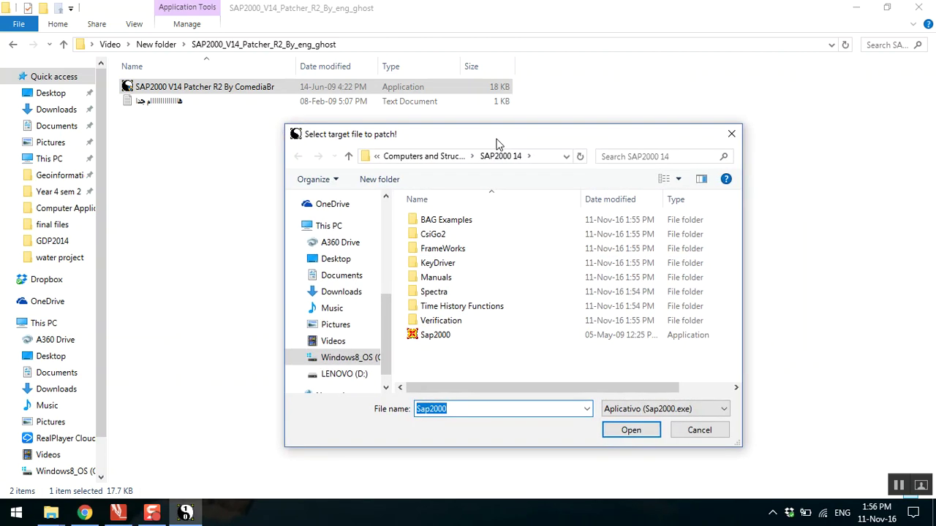
pyautogui.click(341, 360)
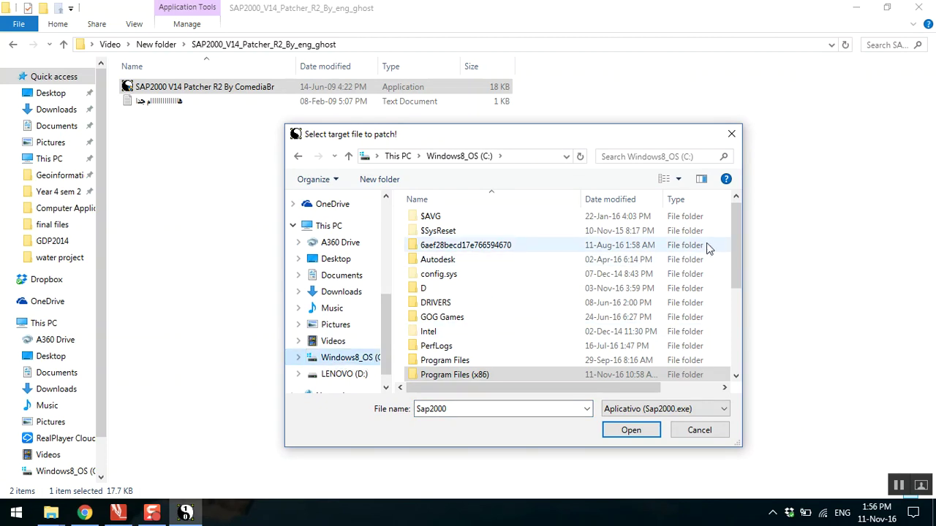
pyautogui.scroll(-2, 606, 348)
pyautogui.click(453, 309)
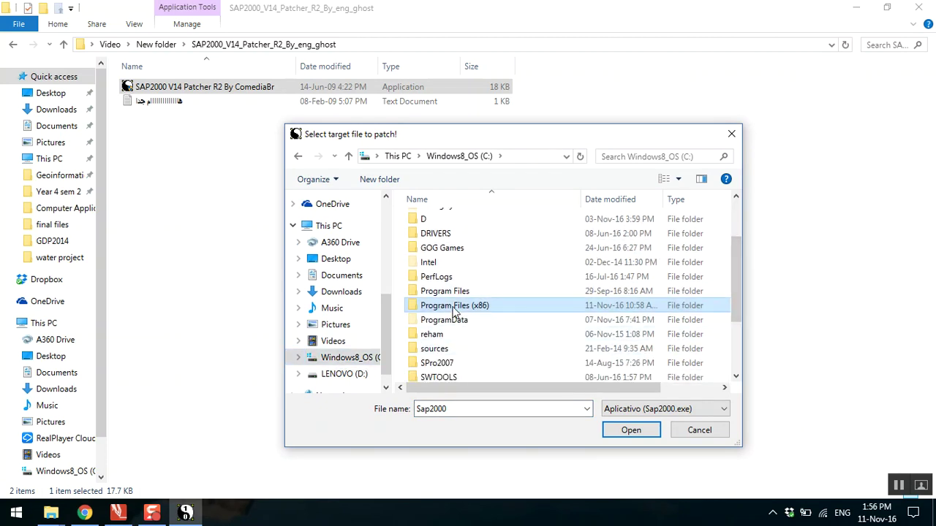
pyautogui.doubleClick(453, 309)
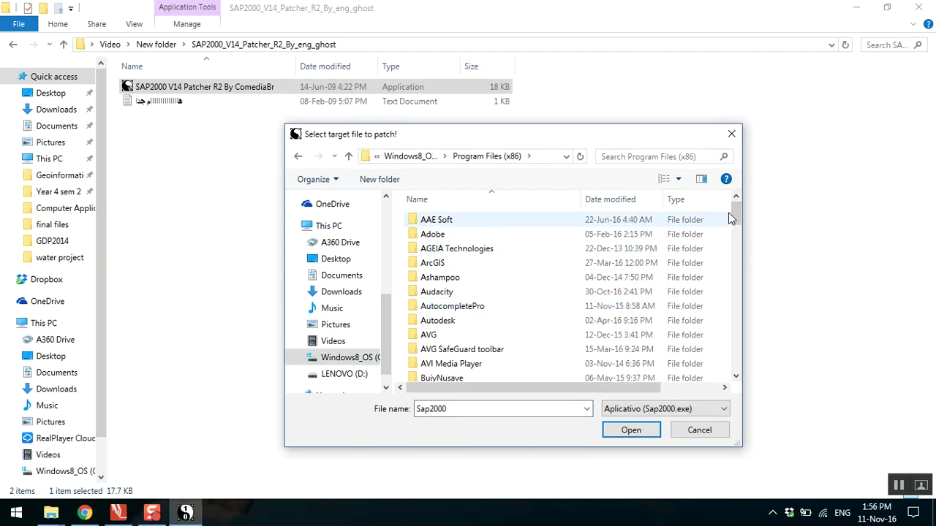
# Choose the Sap2000 application in Computers and Structures\SAP2000 14 as the target file.
pyautogui.moveTo(737, 225); pyautogui.dragTo(734, 234)
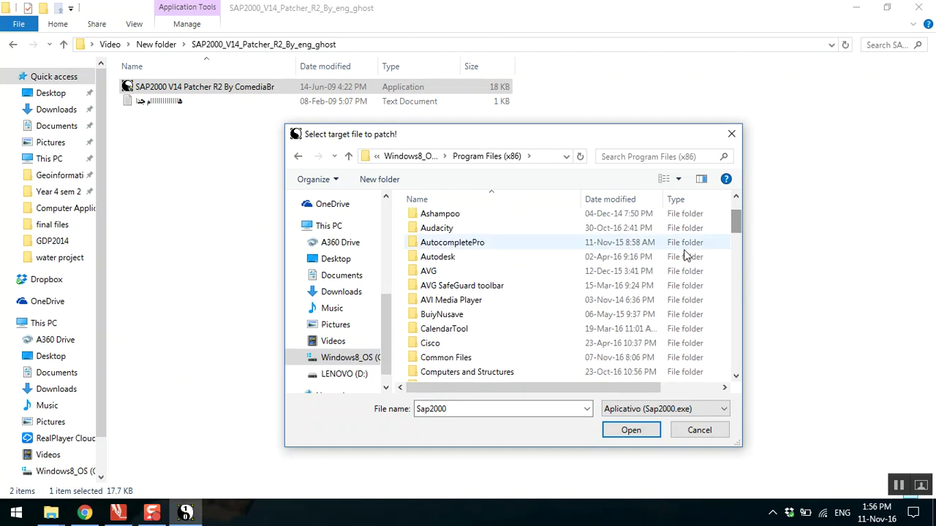
pyautogui.press('c')
pyautogui.press('c')
pyautogui.press('c')
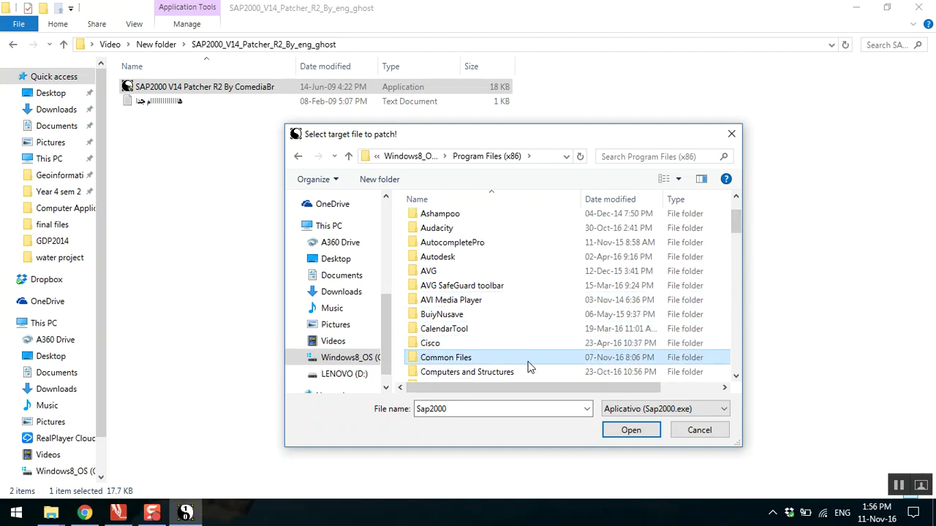
pyautogui.press('c')
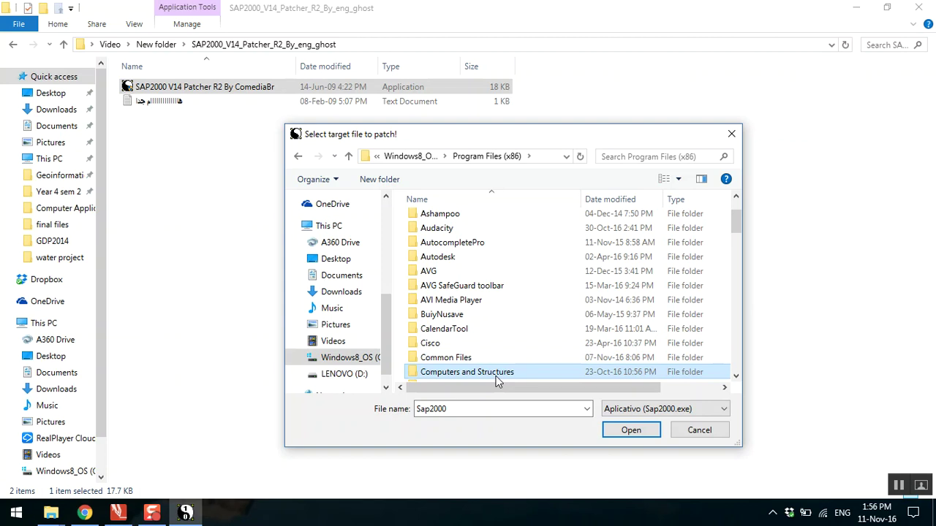
pyautogui.doubleClick(496, 376)
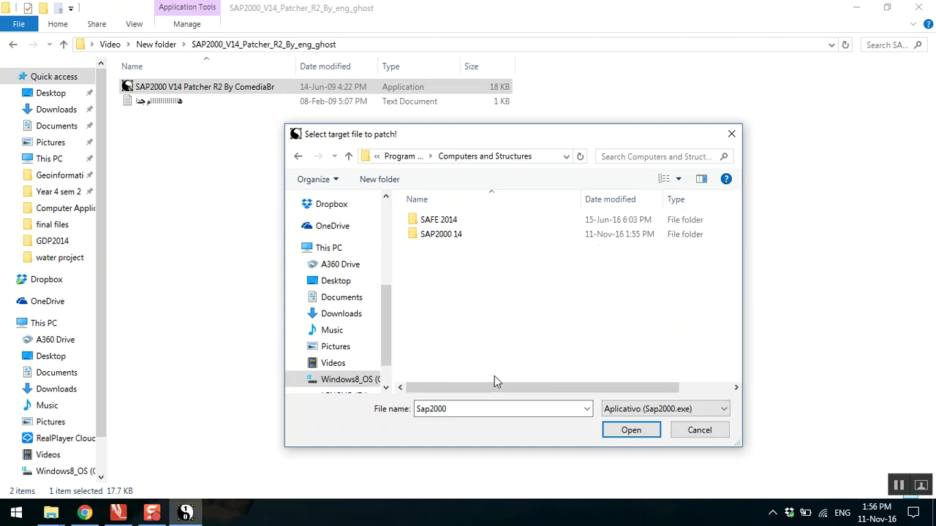
pyautogui.click(469, 242)
pyautogui.doubleClick(469, 242)
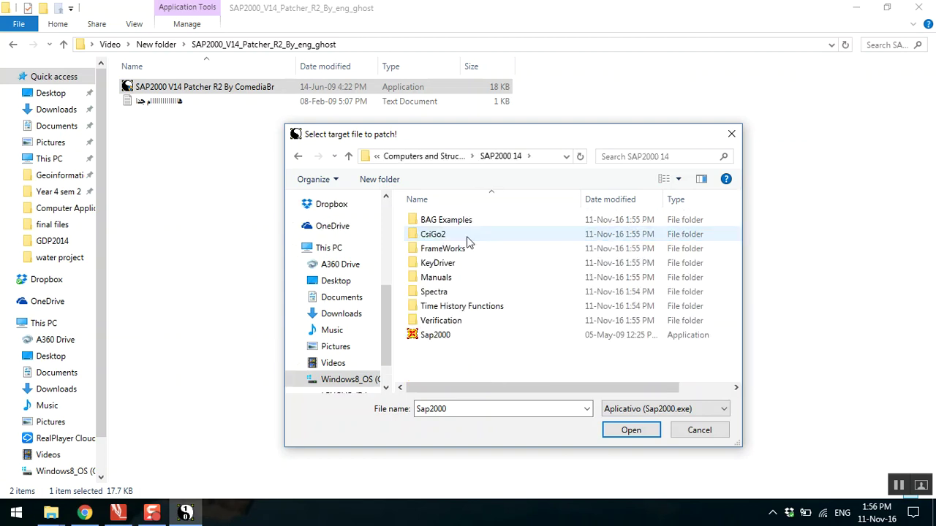
pyautogui.doubleClick(459, 337)
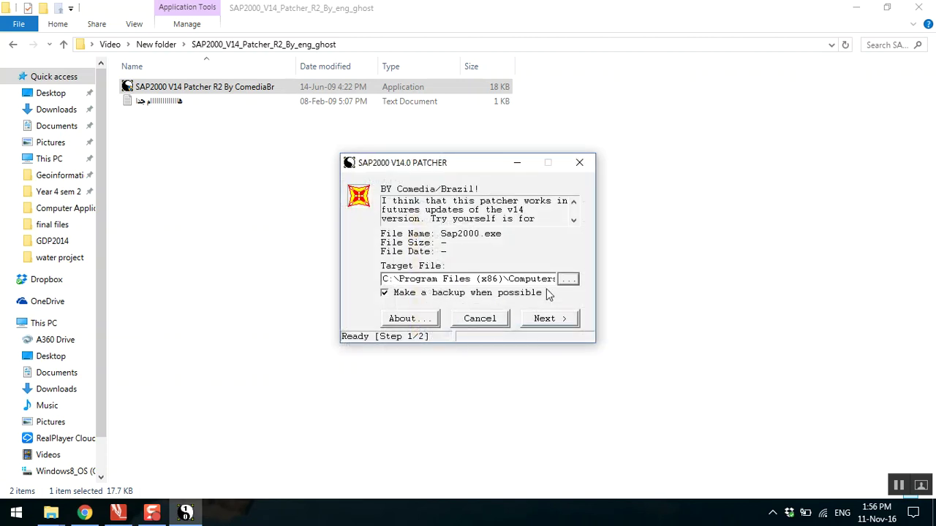
# Run both patch steps, for Sap2000.exe and lsvbwrap.dll, with the backup option kept on.
pyautogui.click(535, 321)
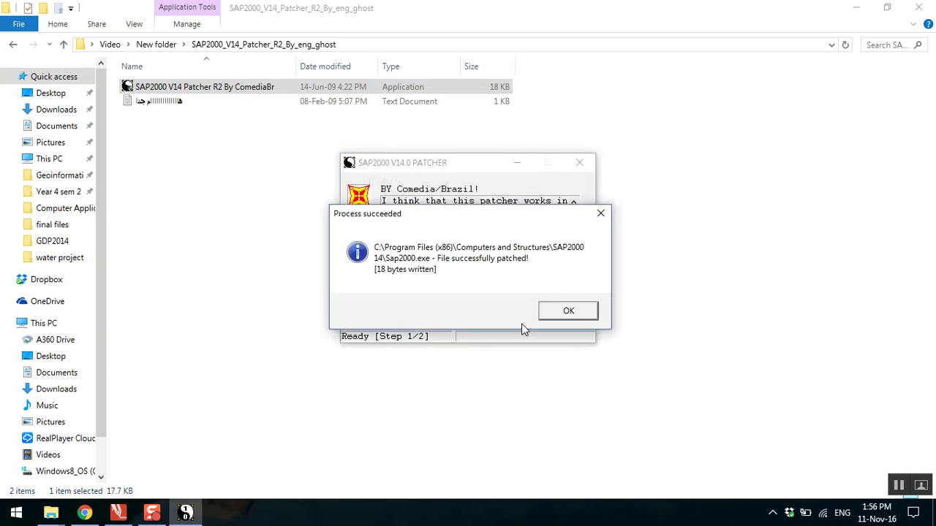
pyautogui.click(565, 310)
pyautogui.click(560, 322)
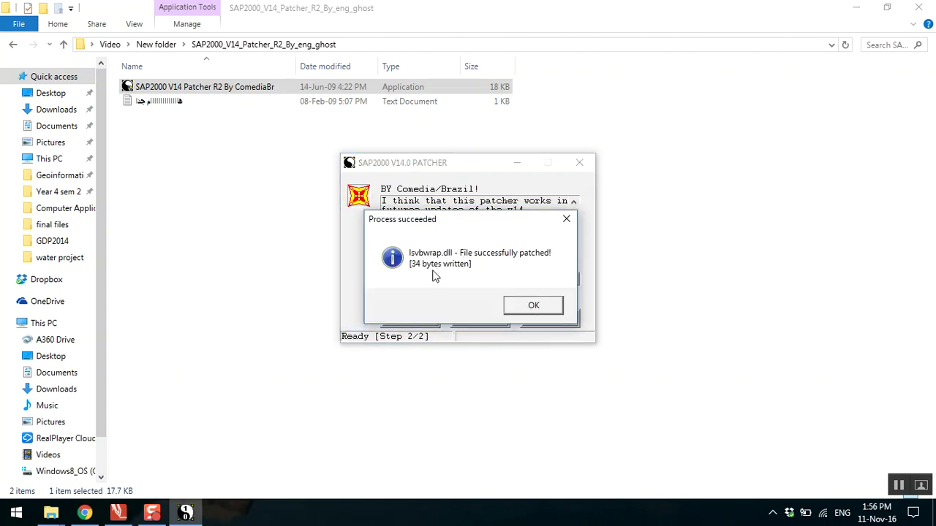
pyautogui.click(520, 306)
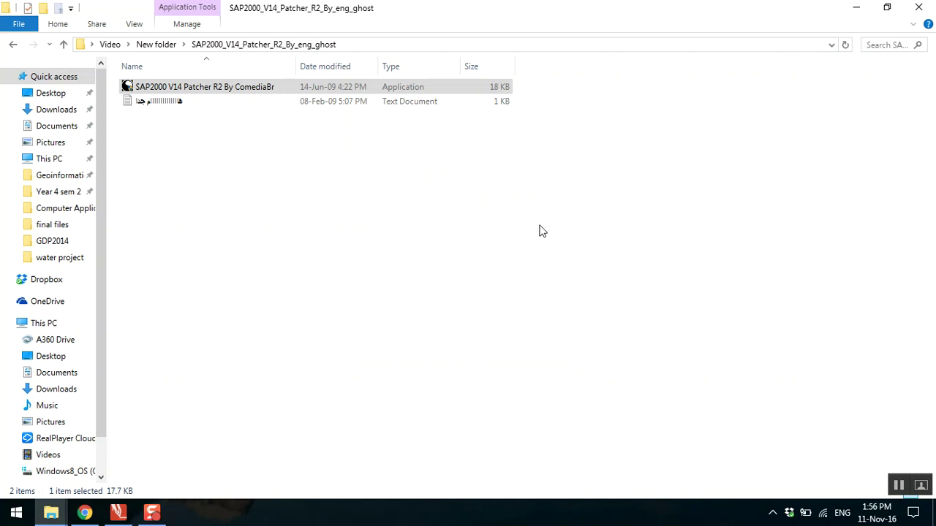
# Launch SAP2000 14 from the desktop and dismiss its welcome screen and Tip of the Day.
pyautogui.press('super+d')
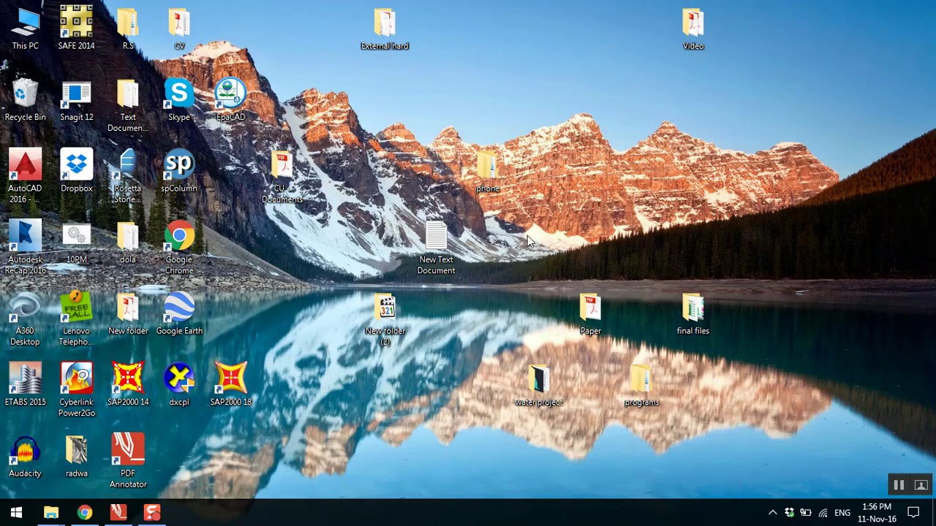
pyautogui.doubleClick(130, 382)
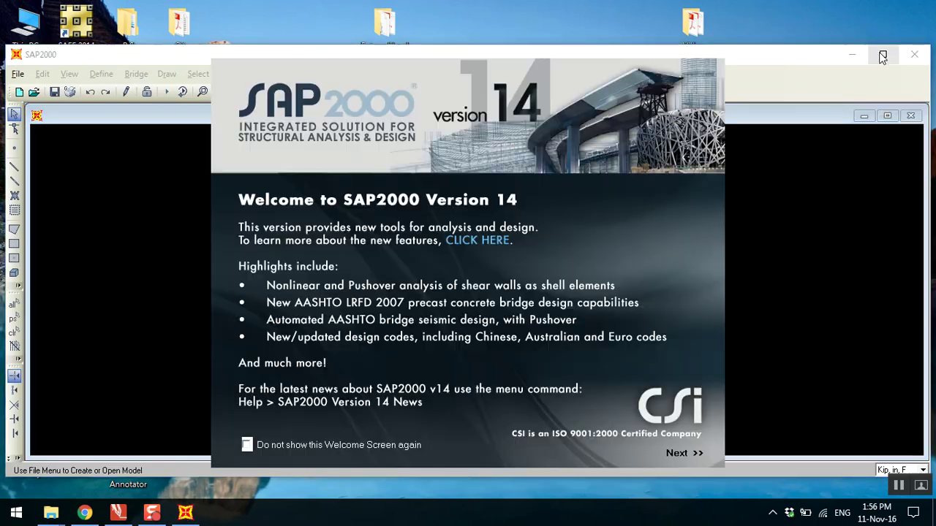
pyautogui.click(247, 445)
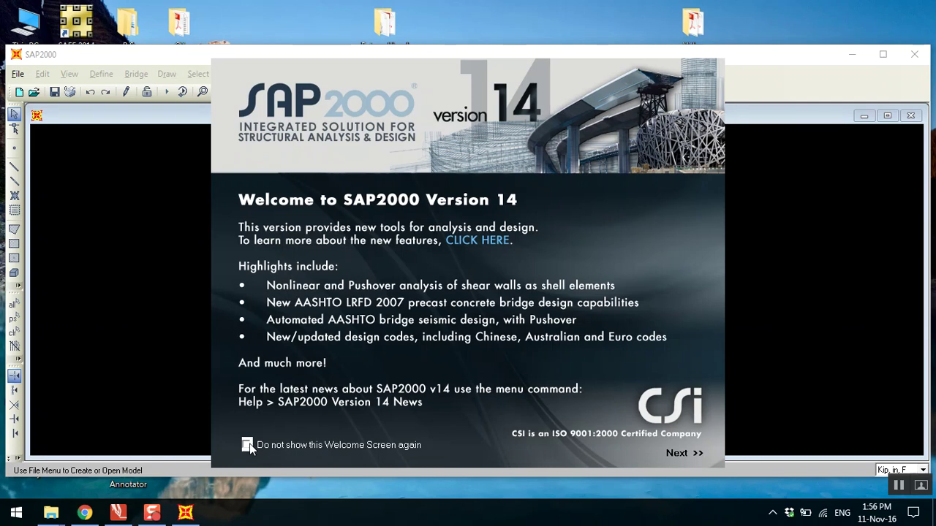
pyautogui.click(674, 452)
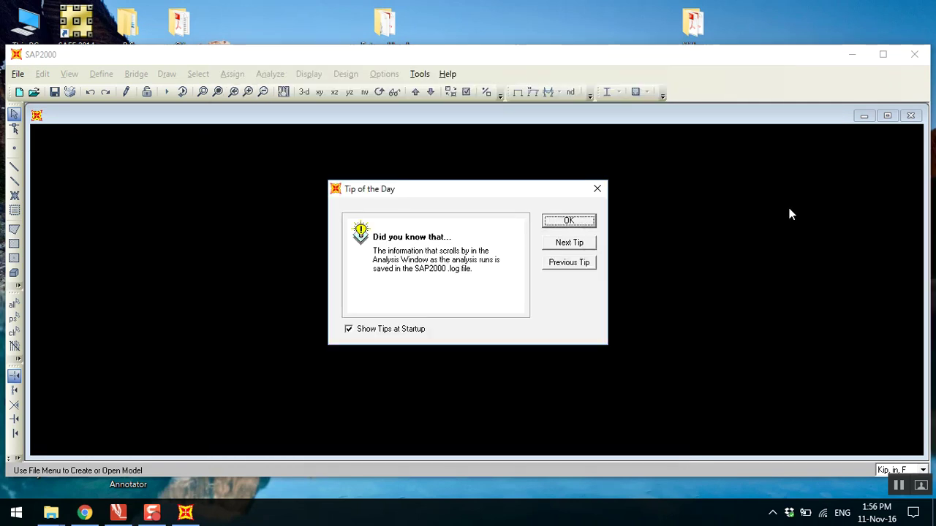
pyautogui.click(569, 220)
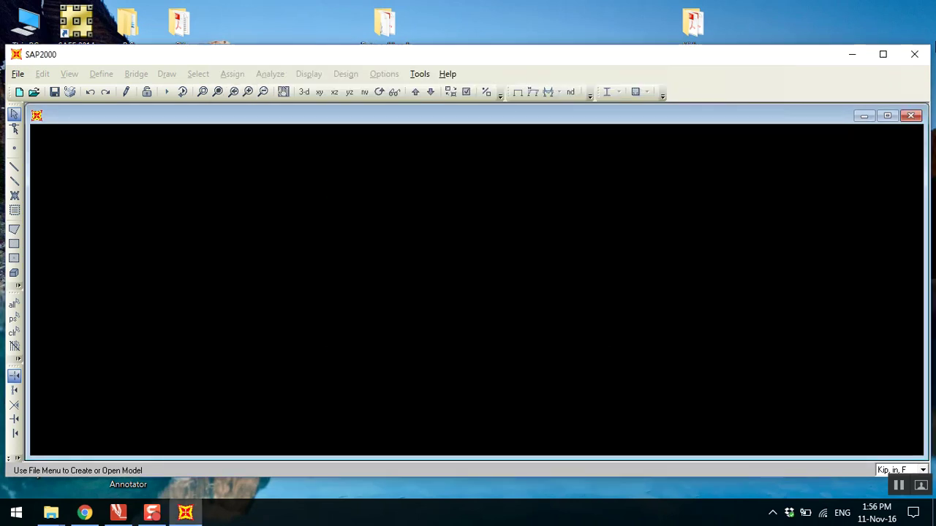
# Maximize the SAP2000 window and the empty model window inside it.
pyautogui.click(883, 55)
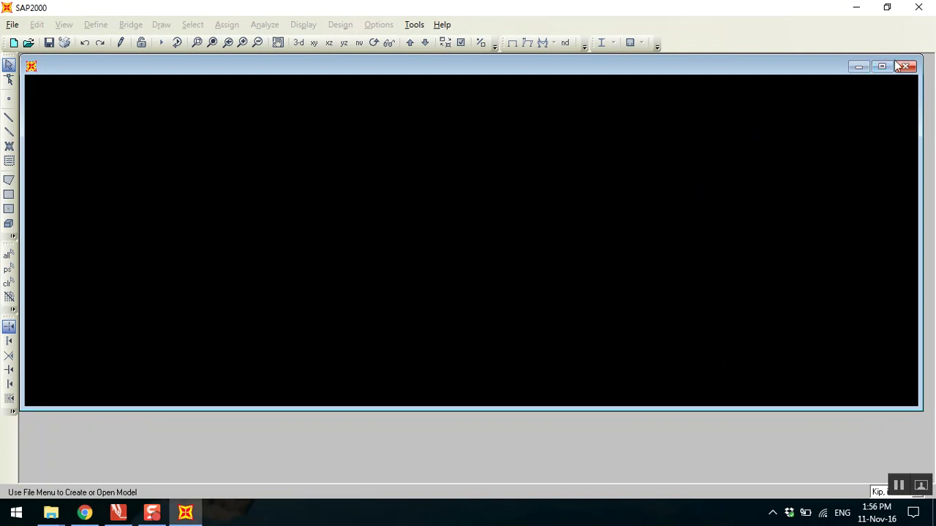
pyautogui.click(882, 66)
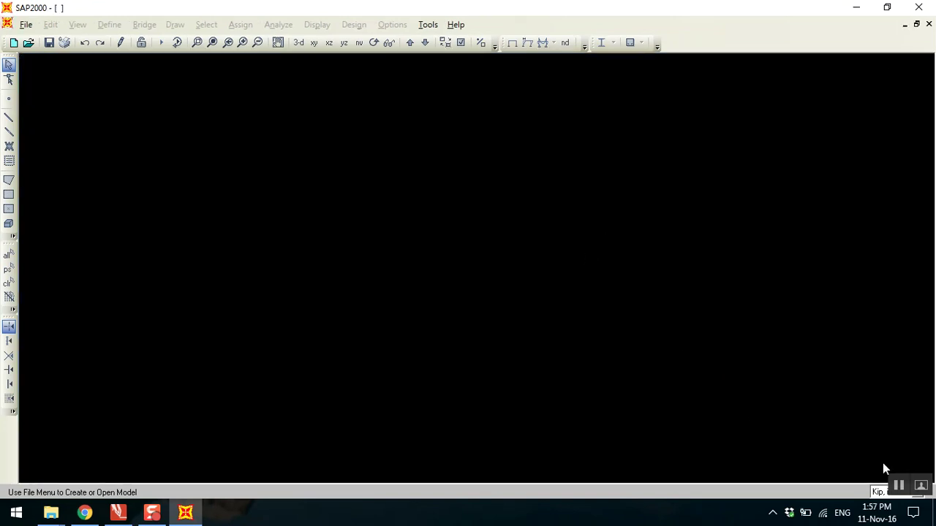
pyautogui.click(908, 483)
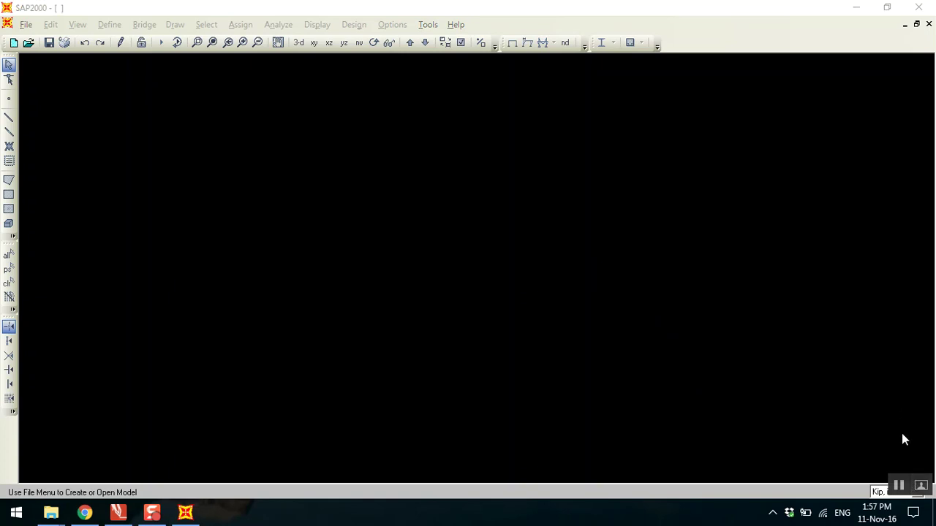
pyautogui.click(107, 43)
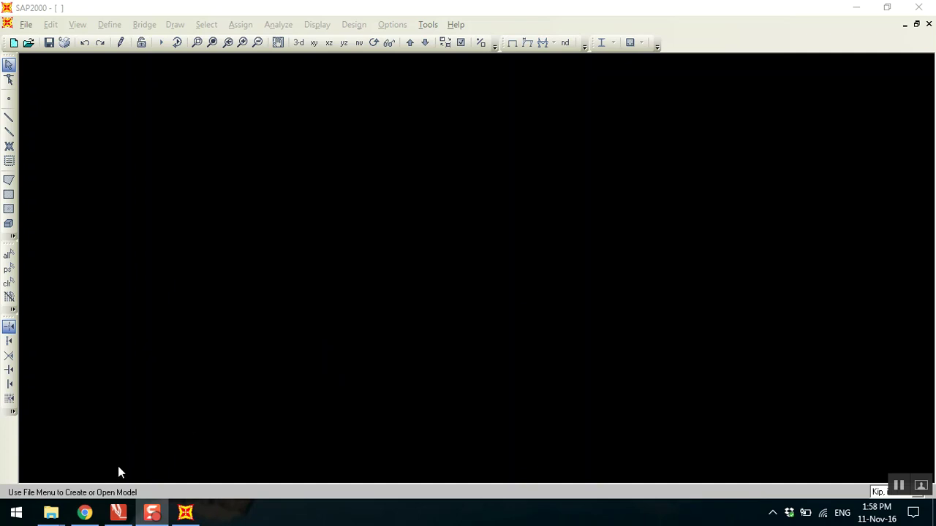
# Show the desktop and open the Q1 PDF from the Video folder in Adobe Acrobat Reader.
pyautogui.moveTo(51, 512)
pyautogui.click(680, 461)
pyautogui.press('super+d')
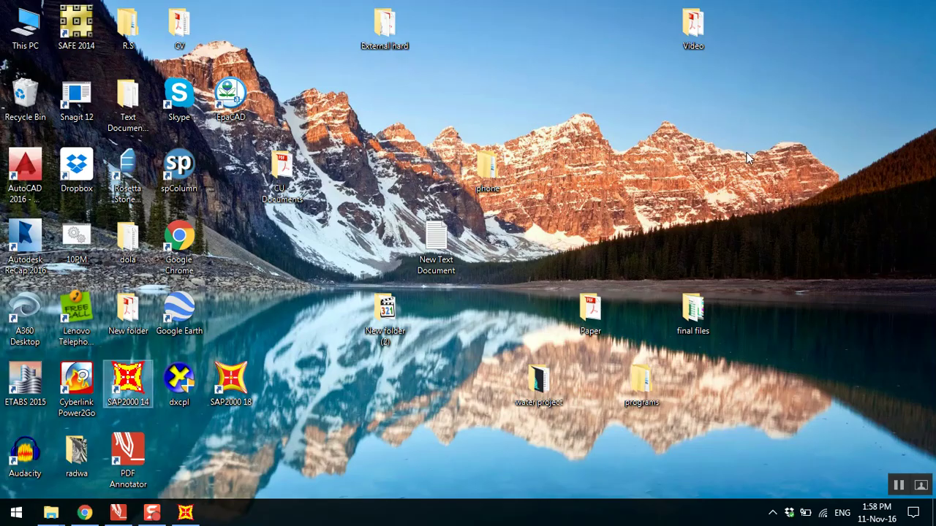
pyautogui.click(698, 28)
pyautogui.doubleClick(698, 28)
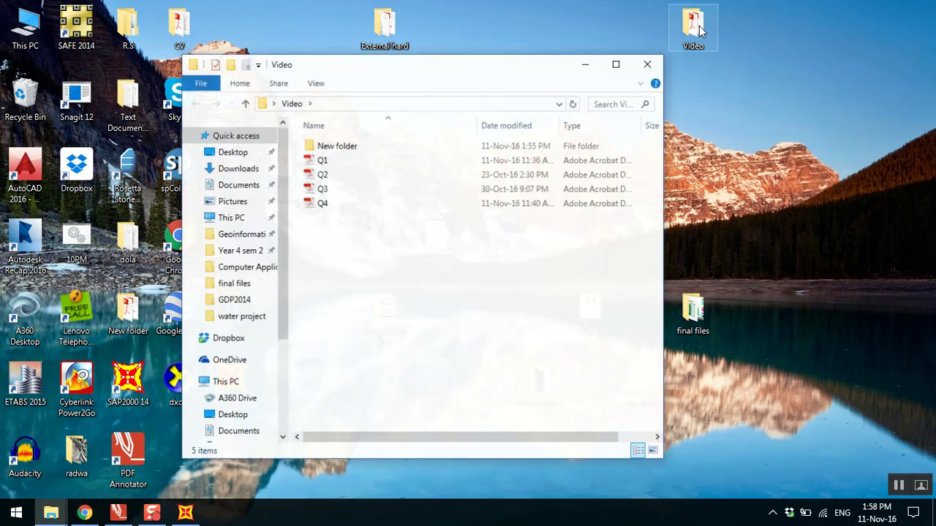
pyautogui.doubleClick(331, 164)
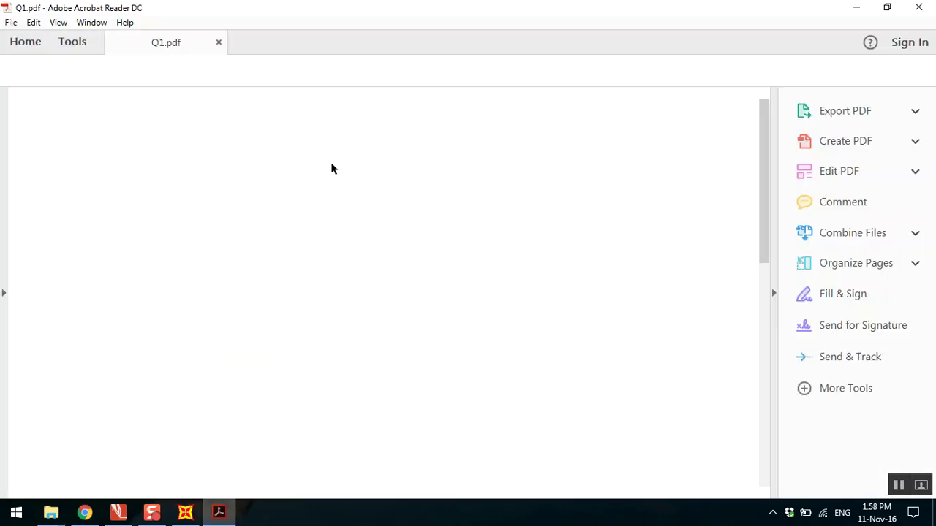
# Examine the beam problem in Q1.pdf at 200% zoom, including its load, section, material and bending moment sketch.
pyautogui.keyDown('ctrl'); pyautogui.scroll(3, 207, 334); pyautogui.keyUp('ctrl')
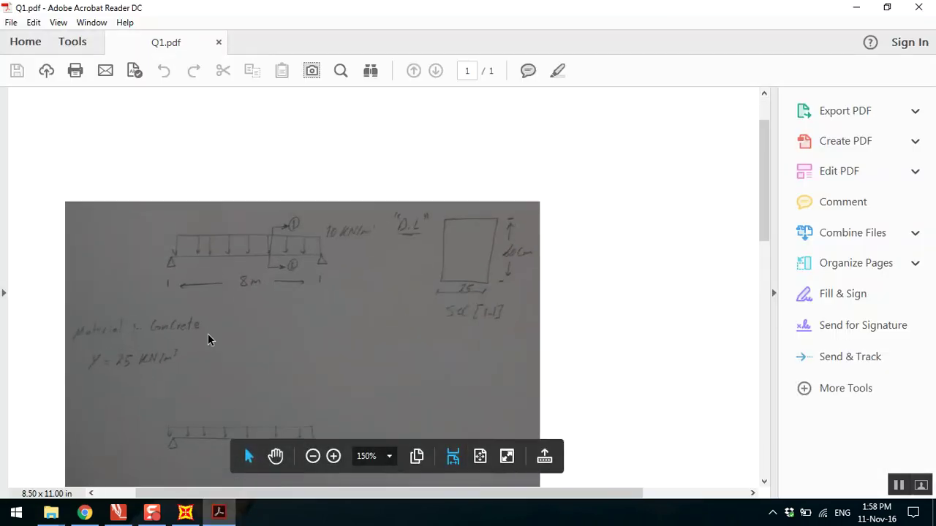
pyautogui.moveTo(545, 494); pyautogui.dragTo(512, 494)
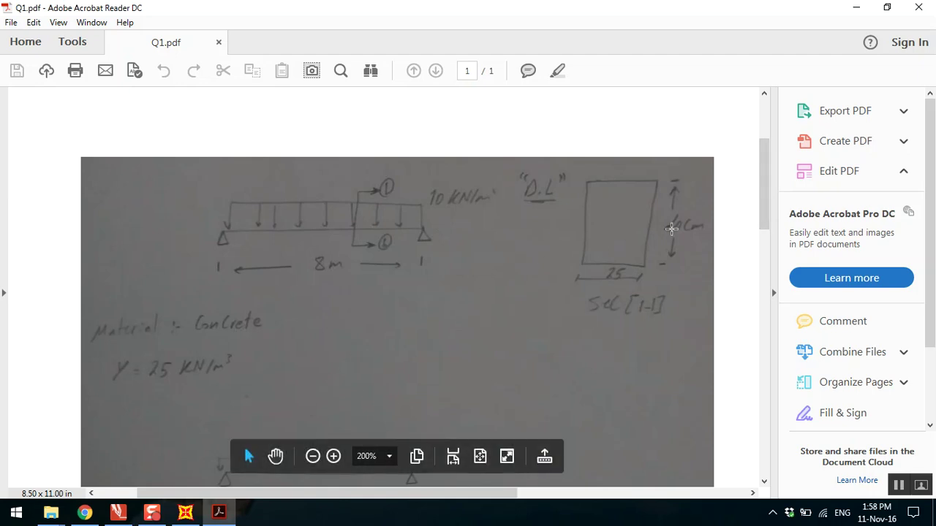
pyautogui.moveTo(764, 192); pyautogui.dragTo(756, 253)
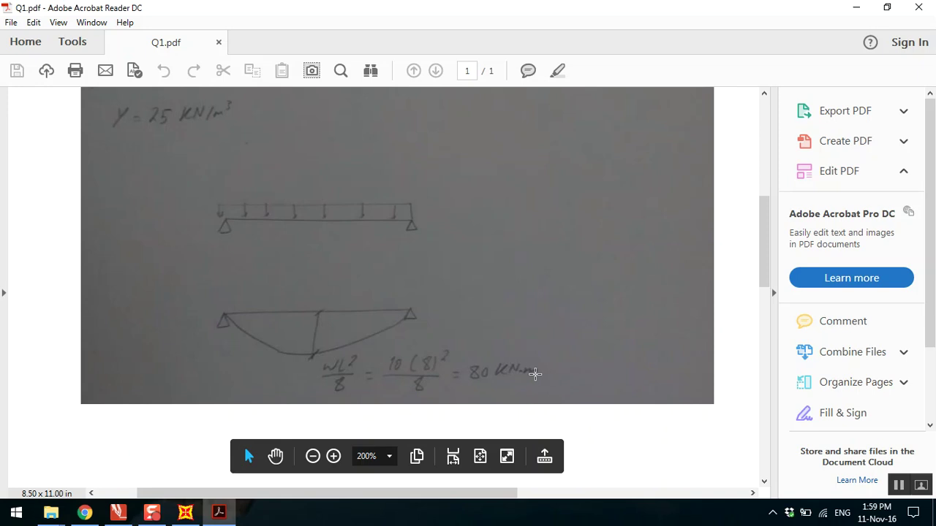
pyautogui.moveTo(768, 255); pyautogui.dragTo(768, 199)
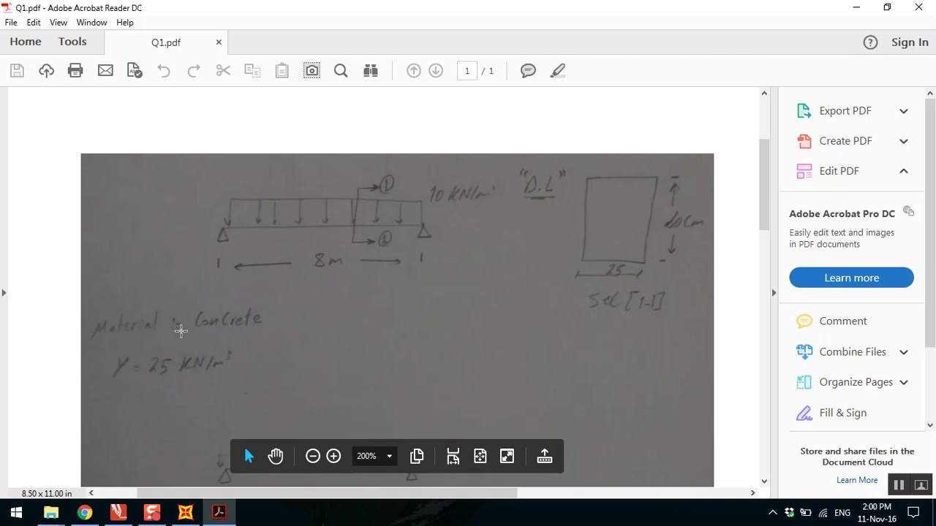
# Switch to SAP2000 and start a new model initialized from defaults with units KN, m, C.
pyautogui.click(186, 514)
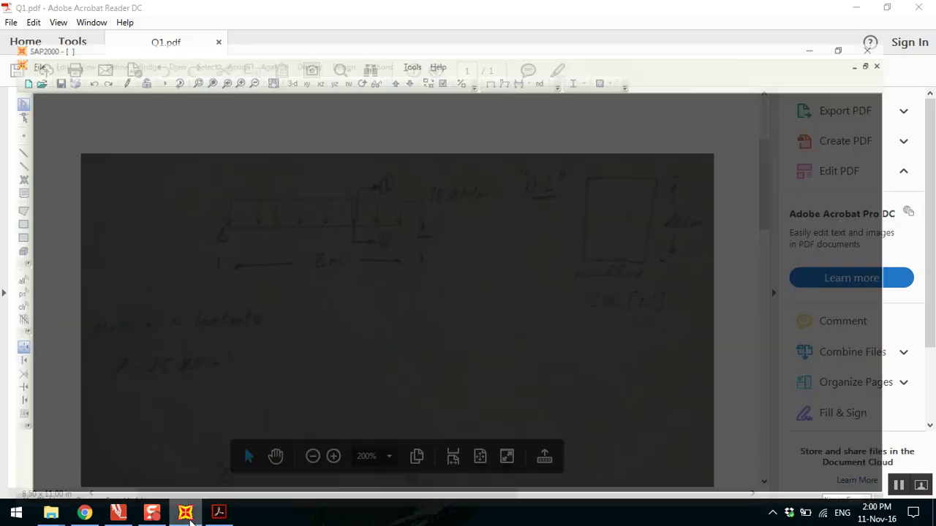
pyautogui.click(26, 25)
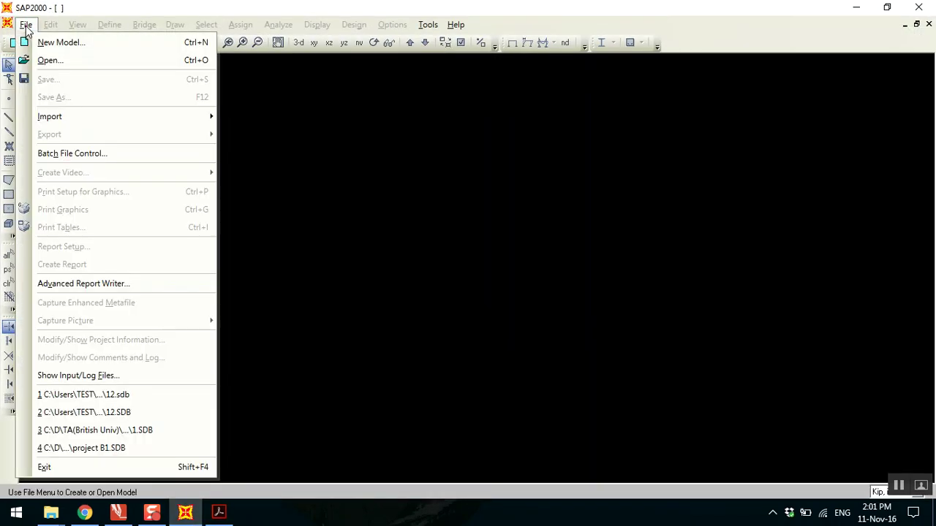
pyautogui.click(44, 42)
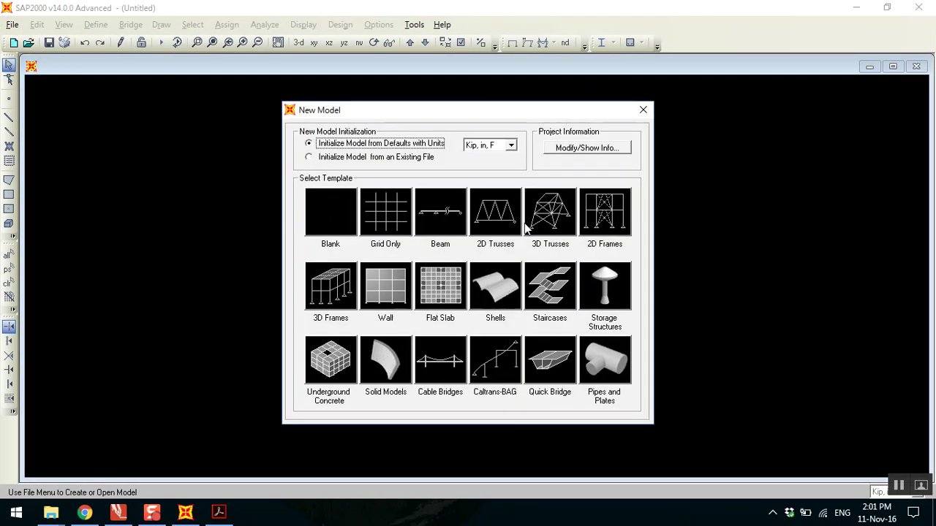
pyautogui.click(504, 146)
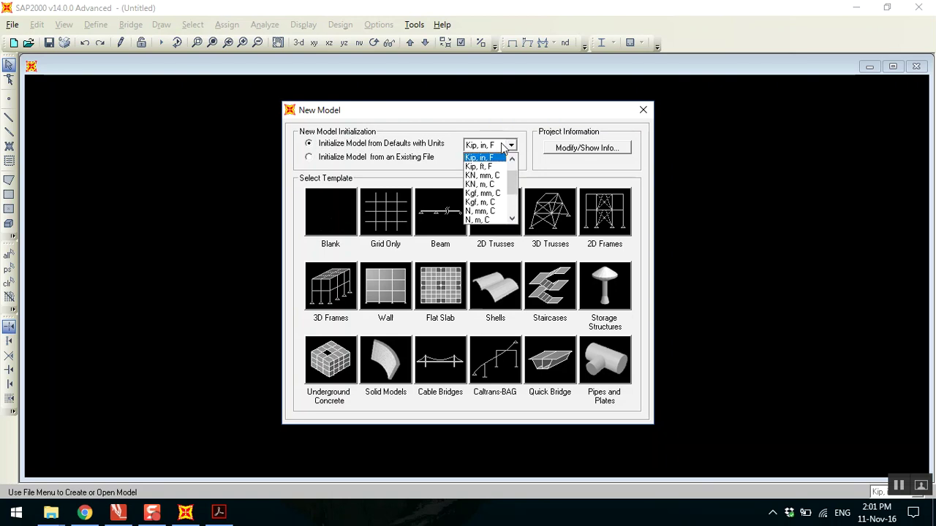
pyautogui.click(496, 185)
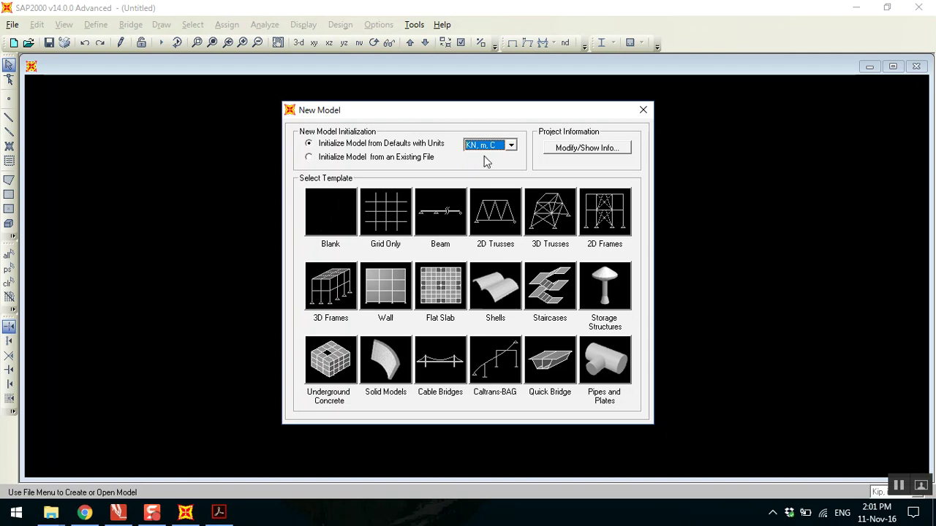
# Check the distributed load and its units on the beam sketch in Q1.pdf.
pyautogui.click(215, 514)
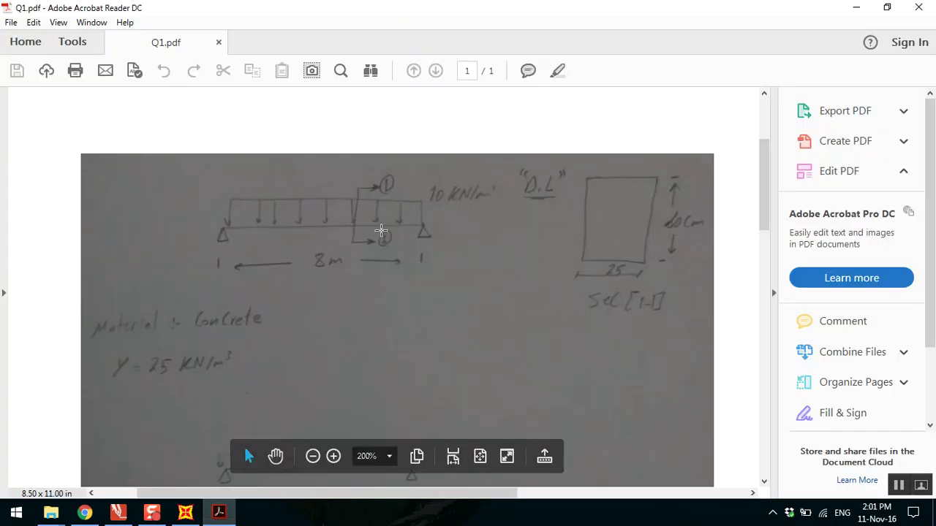
pyautogui.moveTo(424, 178); pyautogui.dragTo(509, 212)
pyautogui.click(431, 132)
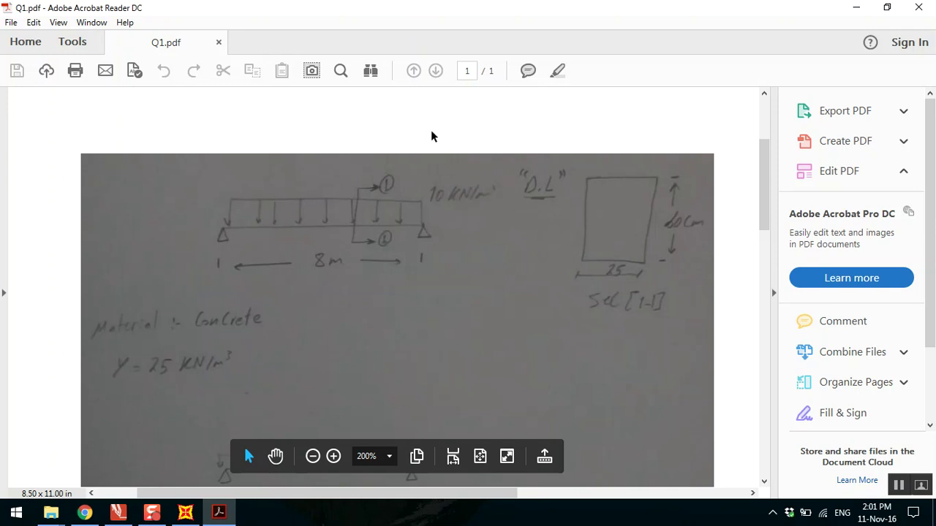
# Return to SAP2000, create the model from the Blank template, and expand one 3-D View across the workspace.
pyautogui.click(852, 7)
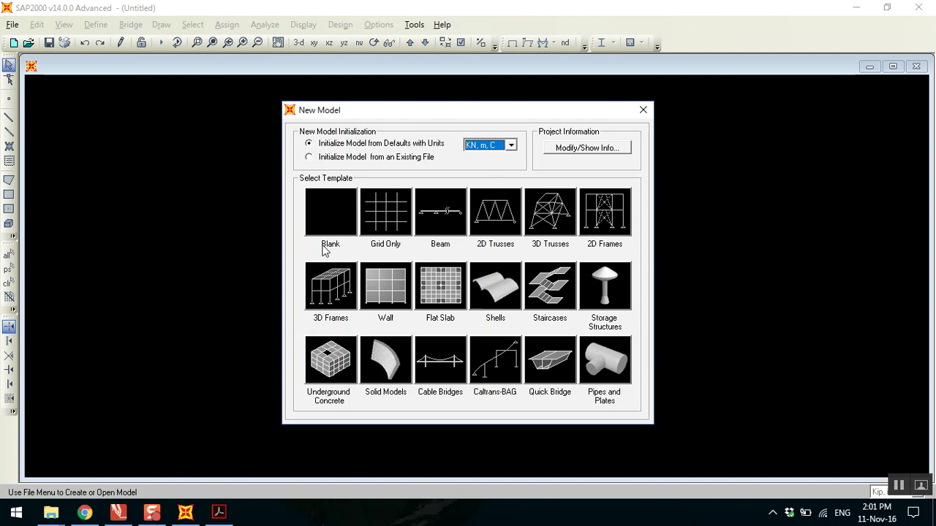
pyautogui.click(339, 208)
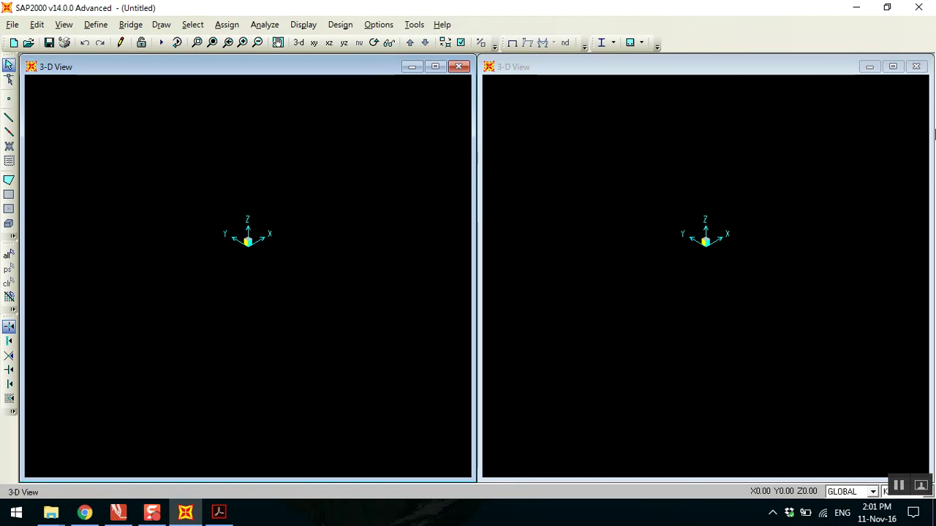
pyautogui.click(893, 67)
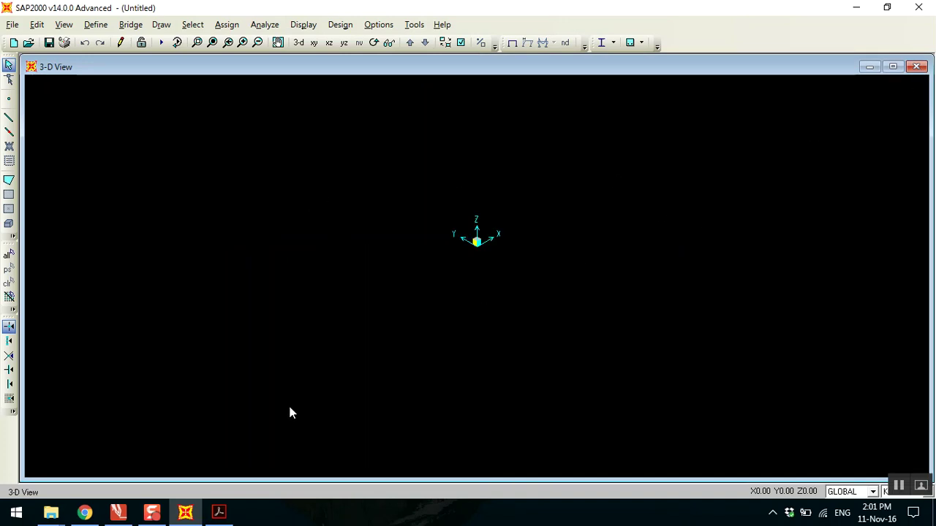
# Switch to PDF Annotator and bring the Q1 beam sketch into view for annotation.
pyautogui.click(218, 513)
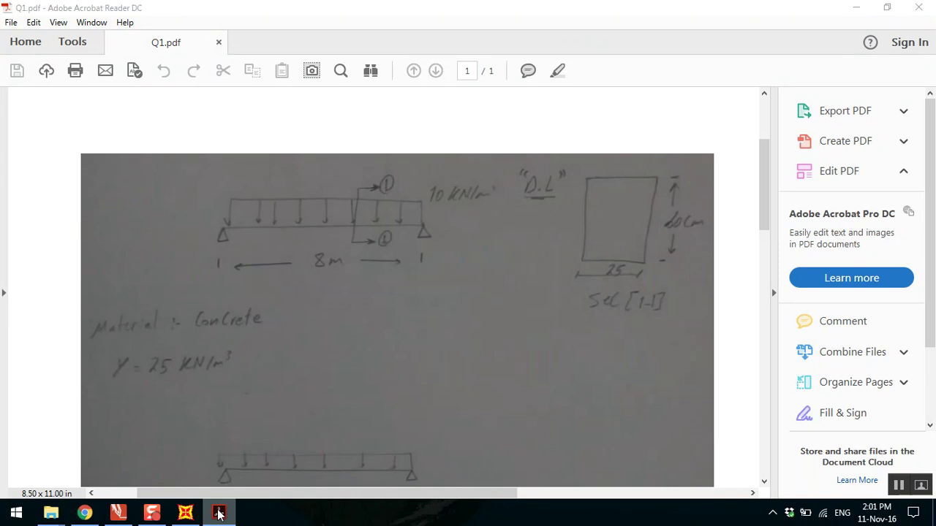
pyautogui.click(219, 512)
pyautogui.click(118, 512)
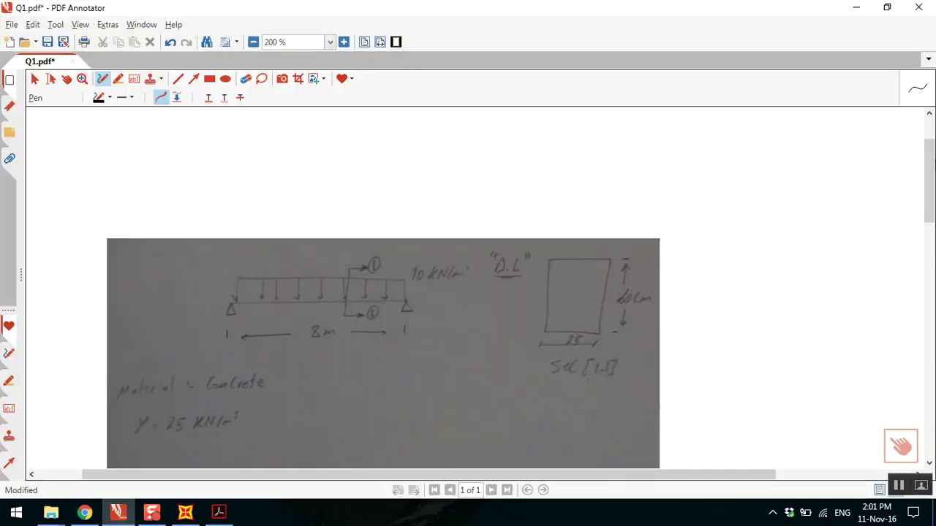
pyautogui.moveTo(933, 176)
pyautogui.mouseDown()
pyautogui.moveTo(933, 200)
pyautogui.moveTo(932, 182)
pyautogui.mouseUp()
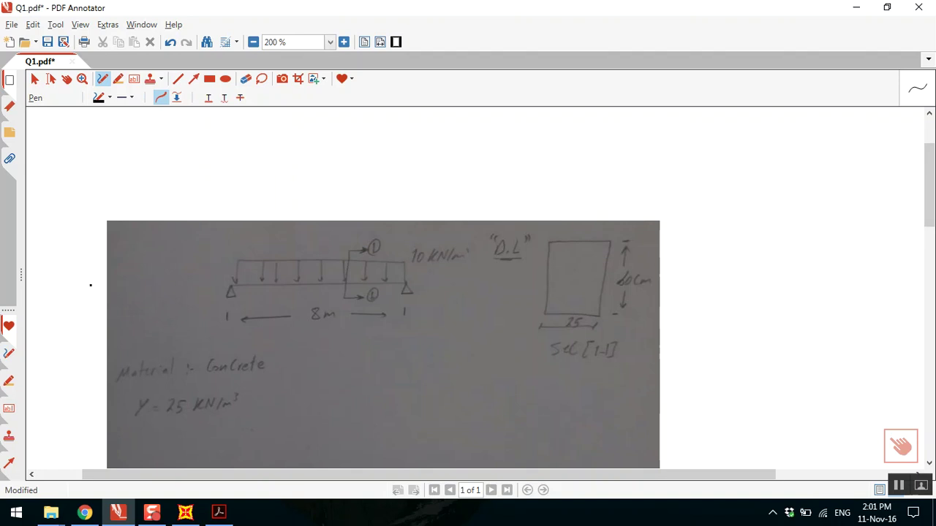
# Sketch a coordinate system beside the Q1 photo with the pen and label its axes X, Y and Z.
pyautogui.moveTo(79, 291)
pyautogui.mouseDown()
pyautogui.moveTo(206, 279)
pyautogui.moveTo(176, 298)
pyautogui.mouseUp()
pyautogui.moveTo(79, 289)
pyautogui.mouseDown()
pyautogui.moveTo(76, 205)
pyautogui.moveTo(83, 221)
pyautogui.mouseUp()
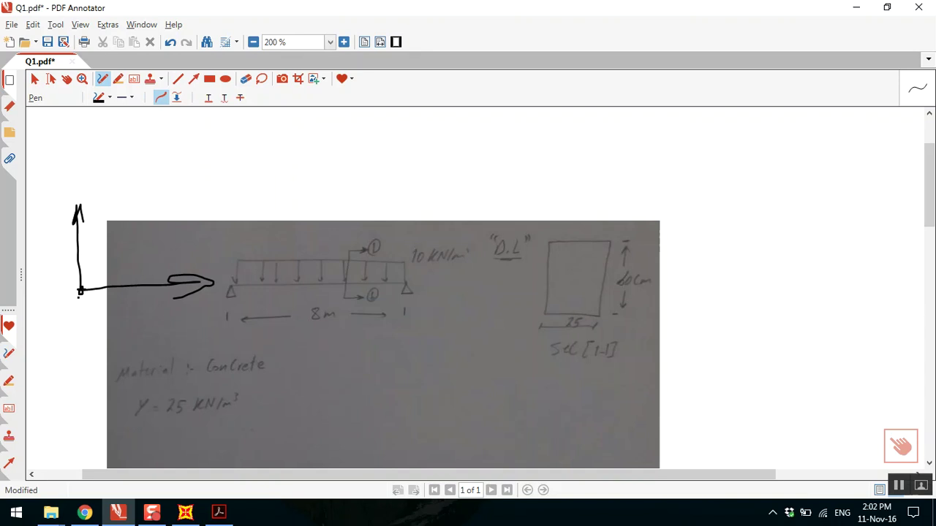
pyautogui.moveTo(75, 293); pyautogui.dragTo(67, 323)
pyautogui.moveTo(170, 248)
pyautogui.mouseDown()
pyautogui.moveTo(162, 272)
pyautogui.moveTo(181, 268)
pyautogui.mouseUp()
pyautogui.moveTo(58, 191)
pyautogui.mouseDown()
pyautogui.moveTo(75, 191)
pyautogui.moveTo(77, 209)
pyautogui.mouseUp()
# Draw a two-axis X-Z coordinate system around the beam with the pen and label both axes.
pyautogui.moveTo(210, 343)
pyautogui.mouseDown()
pyautogui.moveTo(340, 340)
pyautogui.moveTo(319, 350)
pyautogui.mouseUp()
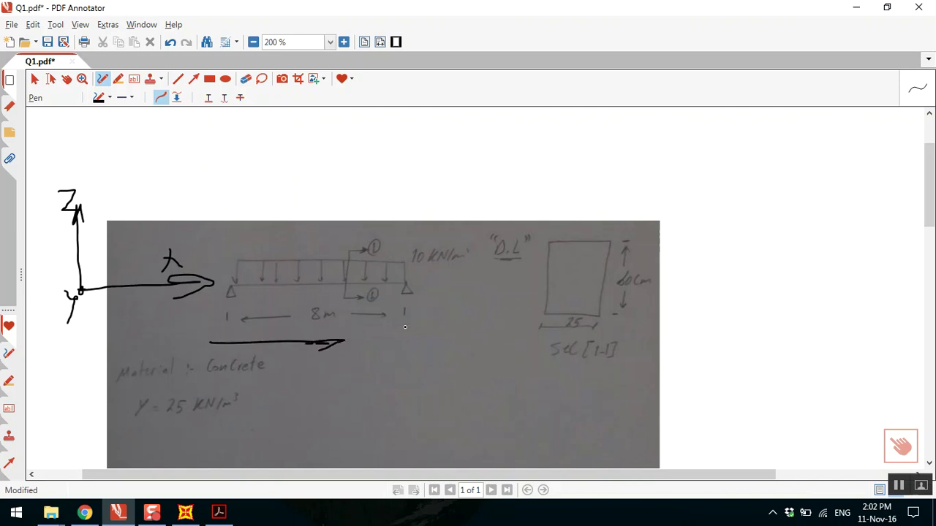
pyautogui.moveTo(210, 342)
pyautogui.mouseDown()
pyautogui.moveTo(208, 242)
pyautogui.moveTo(200, 262)
pyautogui.moveTo(211, 250)
pyautogui.mouseUp()
pyautogui.moveTo(182, 205)
pyautogui.mouseDown()
pyautogui.moveTo(207, 204)
pyautogui.moveTo(238, 231)
pyautogui.mouseUp()
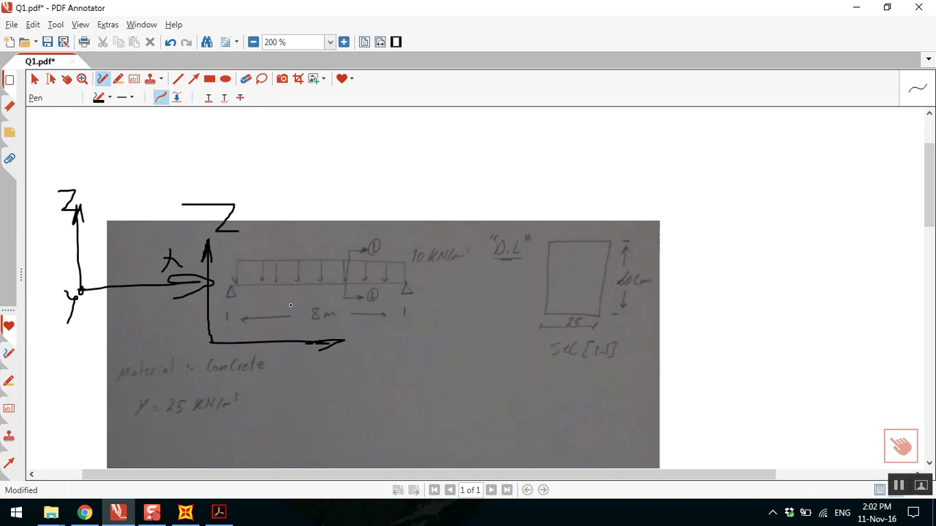
pyautogui.moveTo(369, 323)
pyautogui.mouseDown()
pyautogui.moveTo(358, 345)
pyautogui.moveTo(375, 343)
pyautogui.mouseUp()
# Sketch a portal frame above the photo and add labelled X and Z axes beside it.
pyautogui.moveTo(495, 152); pyautogui.dragTo(490, 222)
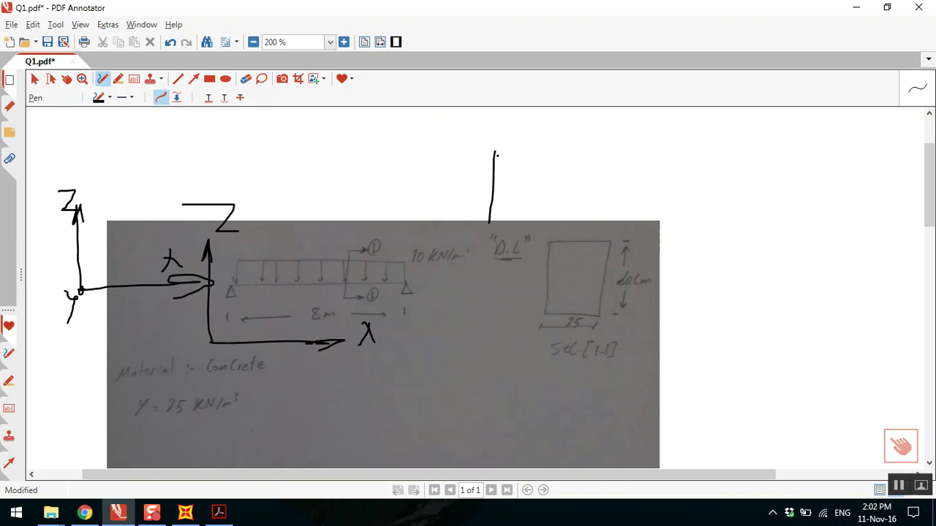
pyautogui.moveTo(496, 152)
pyautogui.mouseDown()
pyautogui.moveTo(579, 151)
pyautogui.moveTo(580, 224)
pyautogui.mouseUp()
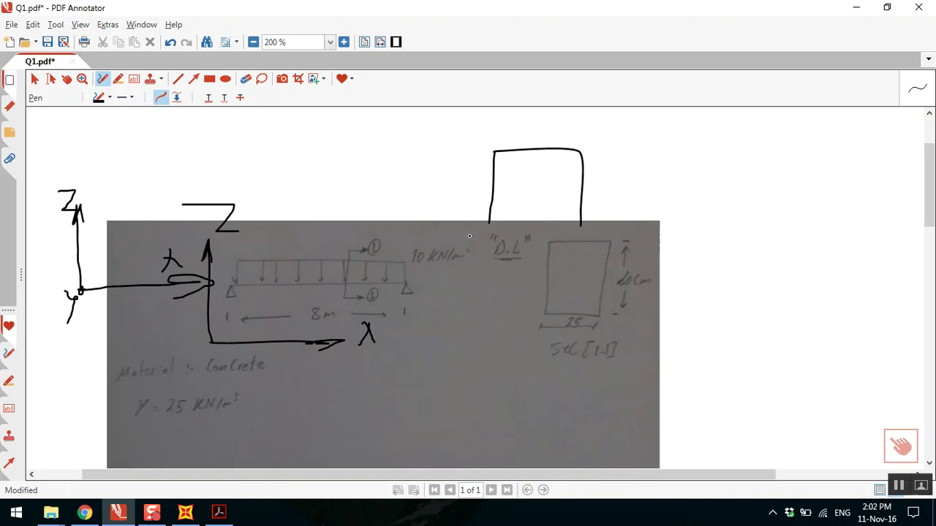
pyautogui.moveTo(393, 230)
pyautogui.mouseDown()
pyautogui.moveTo(469, 223)
pyautogui.moveTo(472, 234)
pyautogui.moveTo(433, 252)
pyautogui.moveTo(447, 256)
pyautogui.mouseUp()
pyautogui.moveTo(389, 229)
pyautogui.mouseDown()
pyautogui.moveTo(387, 165)
pyautogui.moveTo(377, 178)
pyautogui.moveTo(386, 161)
pyautogui.mouseUp()
pyautogui.moveTo(386, 161); pyautogui.dragTo(395, 183)
pyautogui.moveTo(338, 143)
pyautogui.mouseDown()
pyautogui.moveTo(372, 143)
pyautogui.moveTo(351, 176)
pyautogui.moveTo(383, 176)
pyautogui.mouseUp()
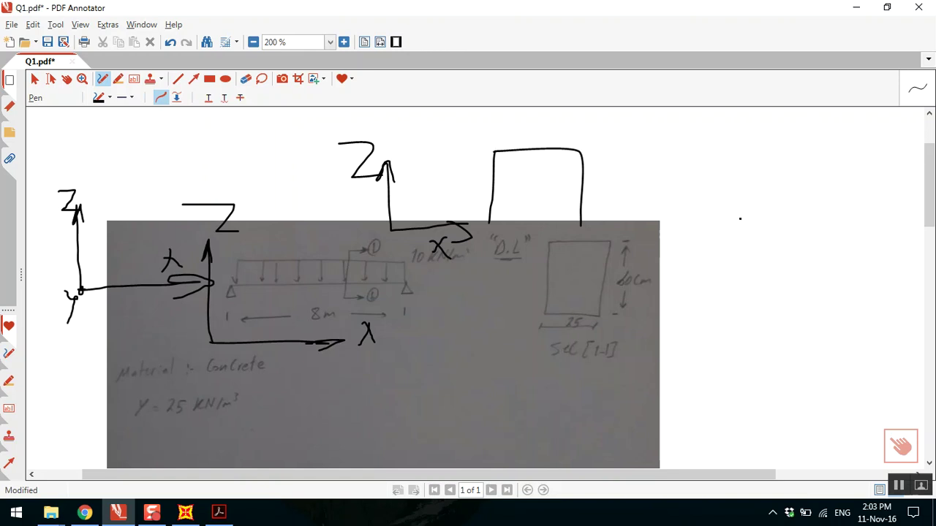
# Sketch a square plan beside the photo and add labelled X and Y axes below it.
pyautogui.moveTo(801, 209)
pyautogui.mouseDown()
pyautogui.moveTo(707, 216)
pyautogui.moveTo(705, 293)
pyautogui.moveTo(808, 303)
pyautogui.moveTo(815, 204)
pyautogui.moveTo(801, 209)
pyautogui.mouseUp()
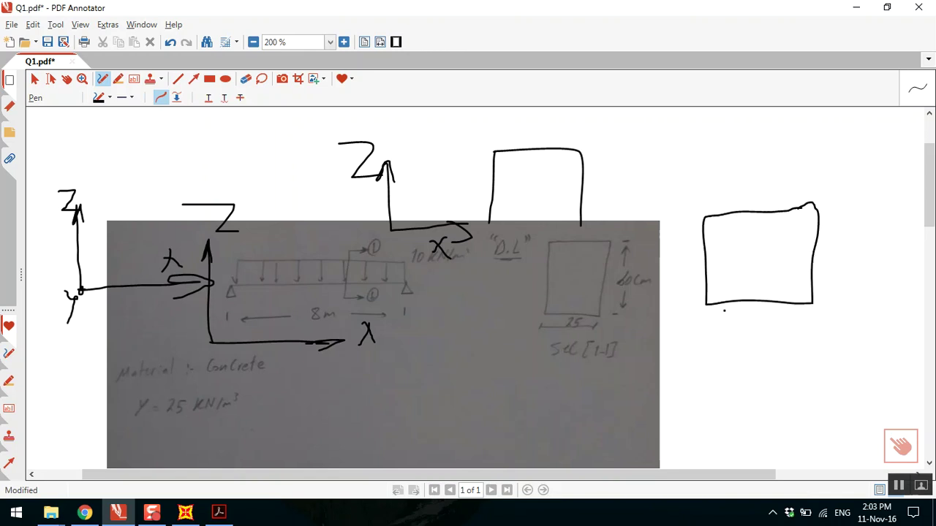
pyautogui.moveTo(692, 357); pyautogui.dragTo(745, 352)
pyautogui.moveTo(726, 337)
pyautogui.mouseDown()
pyautogui.moveTo(755, 349)
pyautogui.moveTo(735, 363)
pyautogui.moveTo(738, 410)
pyautogui.moveTo(754, 400)
pyautogui.mouseUp()
pyautogui.moveTo(692, 358)
pyautogui.mouseDown()
pyautogui.moveTo(689, 312)
pyautogui.moveTo(698, 331)
pyautogui.moveTo(674, 329)
pyautogui.moveTo(663, 360)
pyautogui.mouseUp()
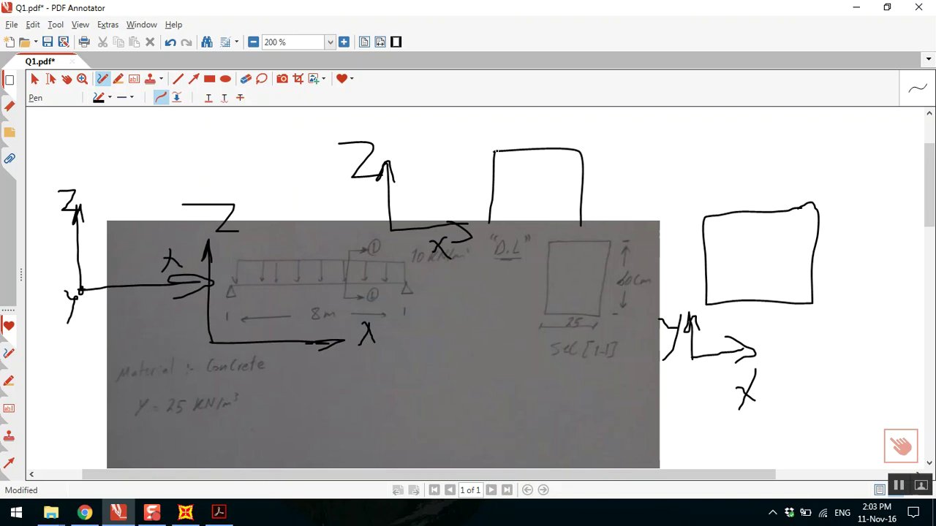
# Extend the portal frame sketch into 3D with a slanted top surface and hatch that surface.
pyautogui.moveTo(495, 152)
pyautogui.mouseDown()
pyautogui.moveTo(564, 118)
pyautogui.moveTo(586, 145)
pyautogui.moveTo(636, 119)
pyautogui.mouseUp()
pyautogui.moveTo(560, 117); pyautogui.dragTo(640, 115)
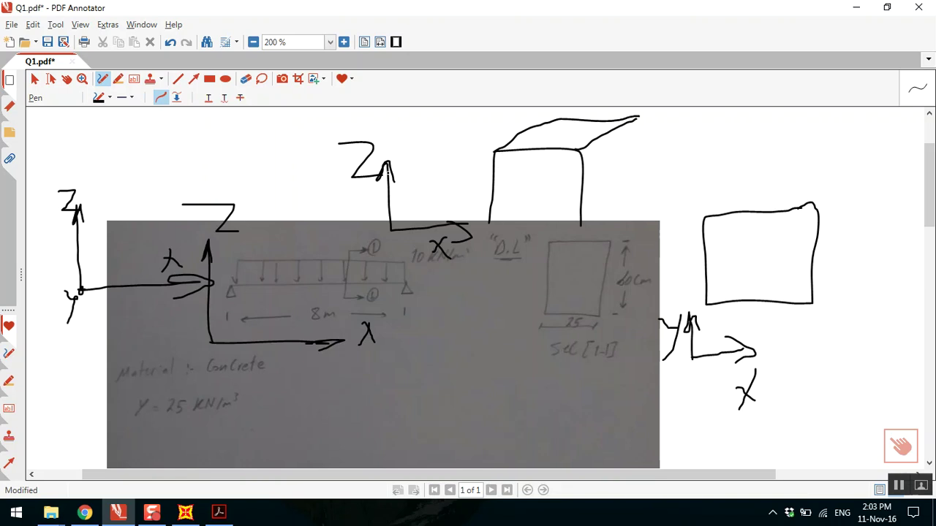
pyautogui.moveTo(588, 133)
pyautogui.mouseDown()
pyautogui.moveTo(601, 126)
pyautogui.moveTo(591, 125)
pyautogui.mouseUp()
pyautogui.moveTo(540, 140)
pyautogui.mouseDown()
pyautogui.moveTo(573, 127)
pyautogui.moveTo(563, 127)
pyautogui.mouseUp()
pyautogui.moveTo(508, 147); pyautogui.dragTo(528, 136)
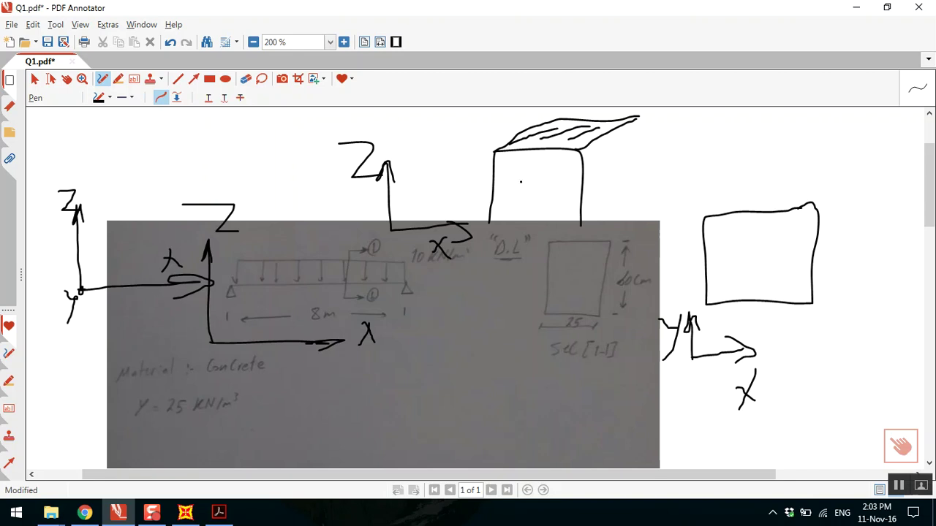
# Erase all the pen drawings from the Q1 page with the Eraser.
pyautogui.click(245, 78)
pyautogui.click(245, 78)
pyautogui.moveTo(504, 151)
pyautogui.mouseDown()
pyautogui.moveTo(572, 142)
pyautogui.moveTo(605, 120)
pyautogui.moveTo(531, 136)
pyautogui.moveTo(422, 242)
pyautogui.moveTo(445, 235)
pyautogui.moveTo(369, 166)
pyautogui.moveTo(367, 151)
pyautogui.moveTo(470, 159)
pyautogui.moveTo(548, 129)
pyautogui.moveTo(645, 125)
pyautogui.moveTo(618, 114)
pyautogui.moveTo(724, 302)
pyautogui.moveTo(681, 355)
pyautogui.moveTo(686, 342)
pyautogui.moveTo(728, 374)
pyautogui.moveTo(748, 354)
pyautogui.moveTo(751, 387)
pyautogui.moveTo(740, 389)
pyautogui.moveTo(695, 353)
pyautogui.moveTo(676, 324)
pyautogui.moveTo(464, 302)
pyautogui.moveTo(309, 331)
pyautogui.moveTo(370, 336)
pyautogui.moveTo(281, 352)
pyautogui.moveTo(300, 328)
pyautogui.moveTo(370, 326)
pyautogui.moveTo(313, 318)
pyautogui.moveTo(200, 274)
pyautogui.moveTo(232, 231)
pyautogui.moveTo(234, 219)
pyautogui.moveTo(215, 213)
pyautogui.moveTo(177, 262)
pyautogui.moveTo(72, 299)
pyautogui.moveTo(87, 278)
pyautogui.moveTo(75, 201)
pyautogui.mouseUp()
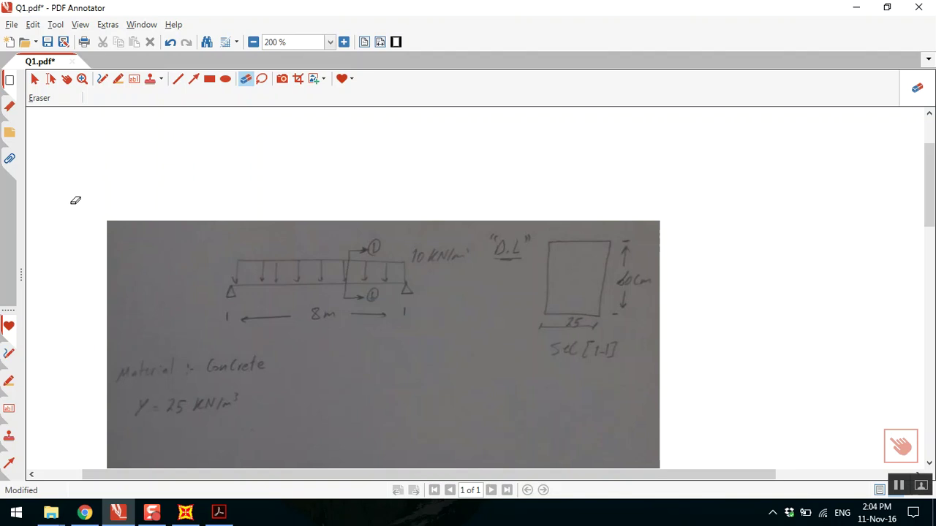
# Activate the Pen for the Q1 page, and switch to SAP2000 to display the X-Z plane view.
pyautogui.click(350, 81)
pyautogui.click(381, 173)
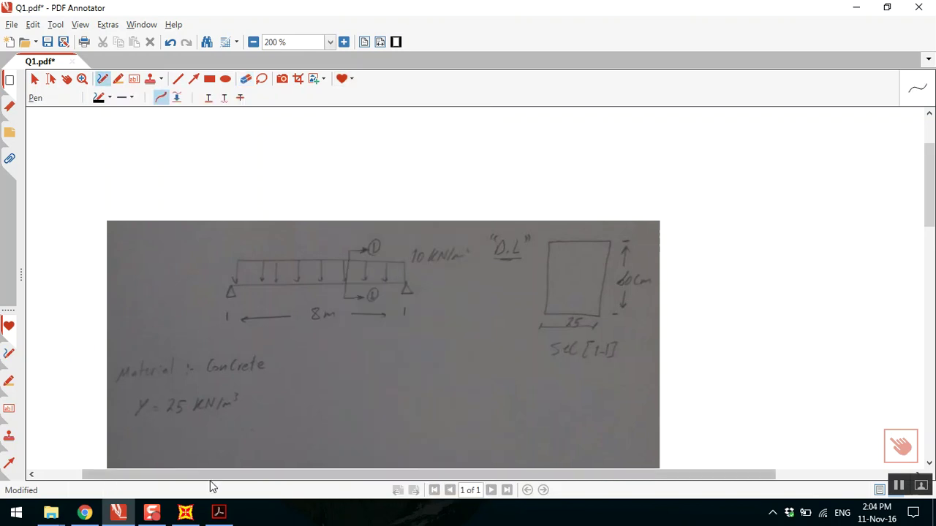
pyautogui.click(185, 512)
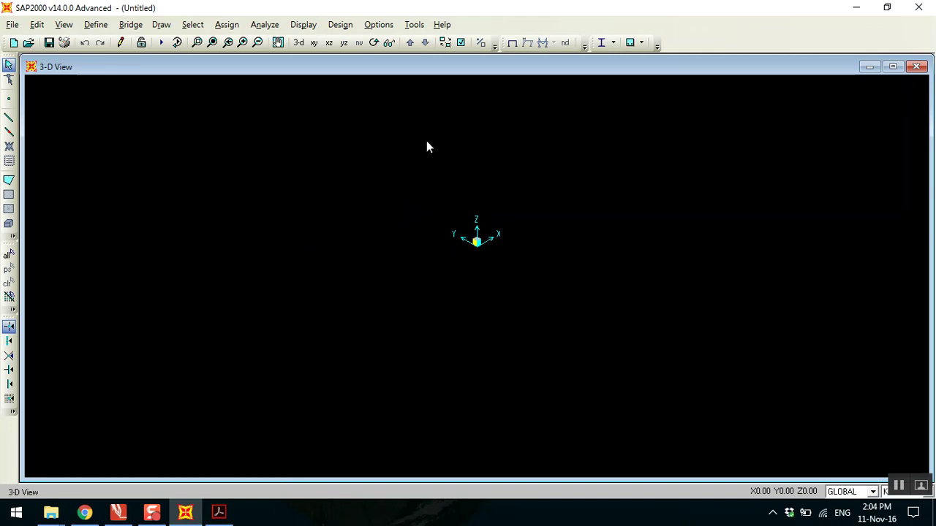
pyautogui.click(328, 43)
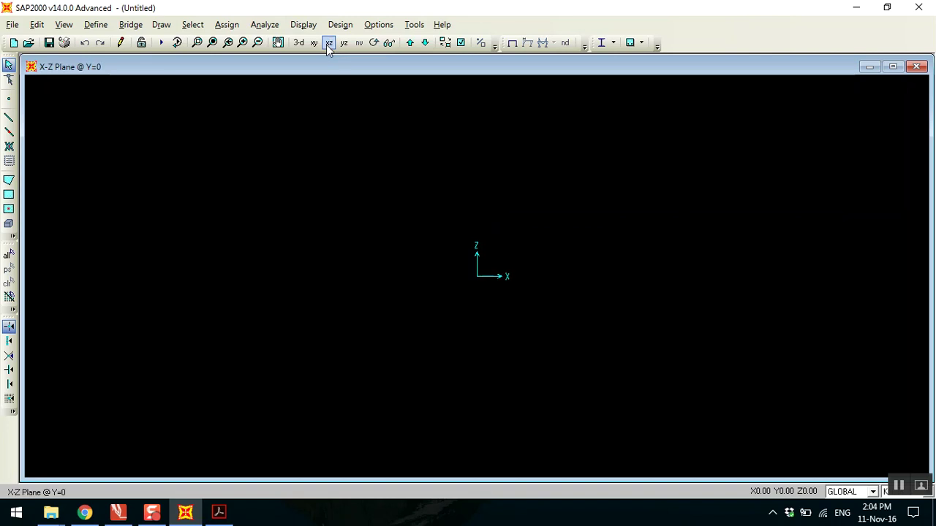
pyautogui.moveTo(374, 208); pyautogui.dragTo(224, 261, button='middle')
# In PDF Annotator, draw vertical lines through both beam supports labelled X=0 and X=8, and return to SAP2000.
pyautogui.click(219, 512)
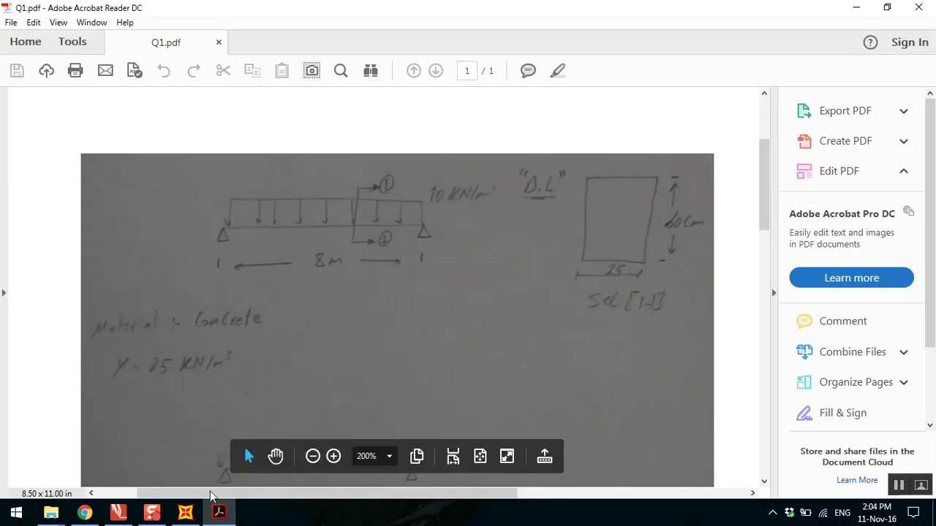
pyautogui.click(118, 512)
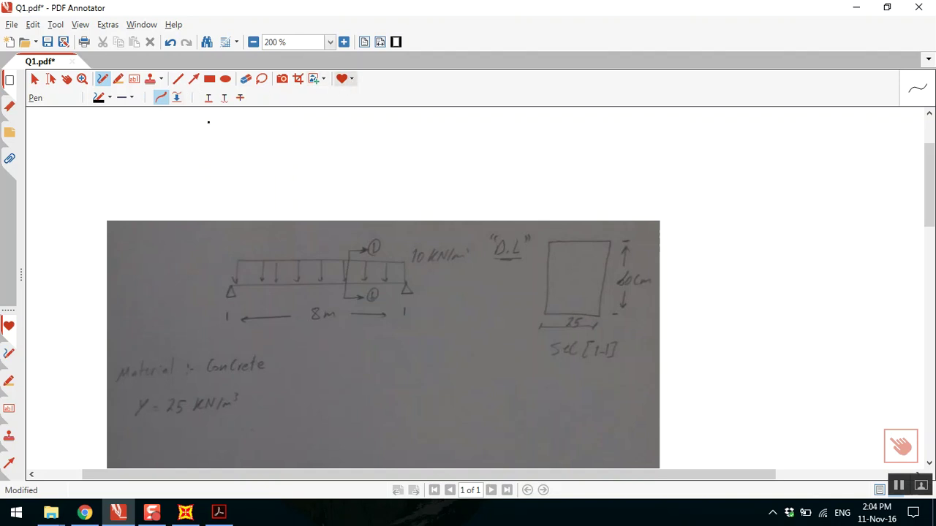
pyautogui.moveTo(231, 227)
pyautogui.mouseDown()
pyautogui.moveTo(230, 319)
pyautogui.moveTo(216, 358)
pyautogui.moveTo(251, 346)
pyautogui.moveTo(273, 355)
pyautogui.moveTo(263, 342)
pyautogui.mouseUp()
pyautogui.moveTo(407, 221)
pyautogui.mouseDown()
pyautogui.moveTo(400, 338)
pyautogui.moveTo(415, 351)
pyautogui.moveTo(452, 355)
pyautogui.moveTo(460, 340)
pyautogui.moveTo(491, 350)
pyautogui.moveTo(469, 358)
pyautogui.moveTo(468, 334)
pyautogui.mouseUp()
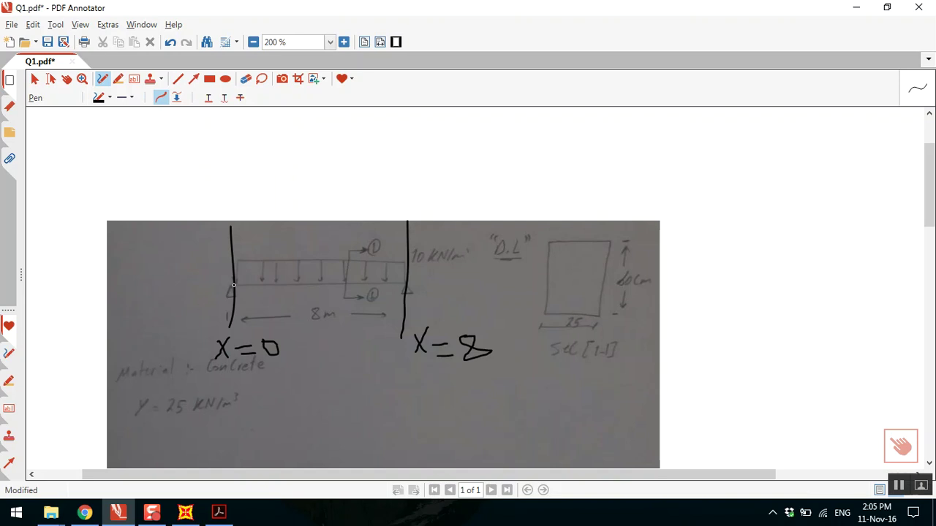
pyautogui.click(185, 512)
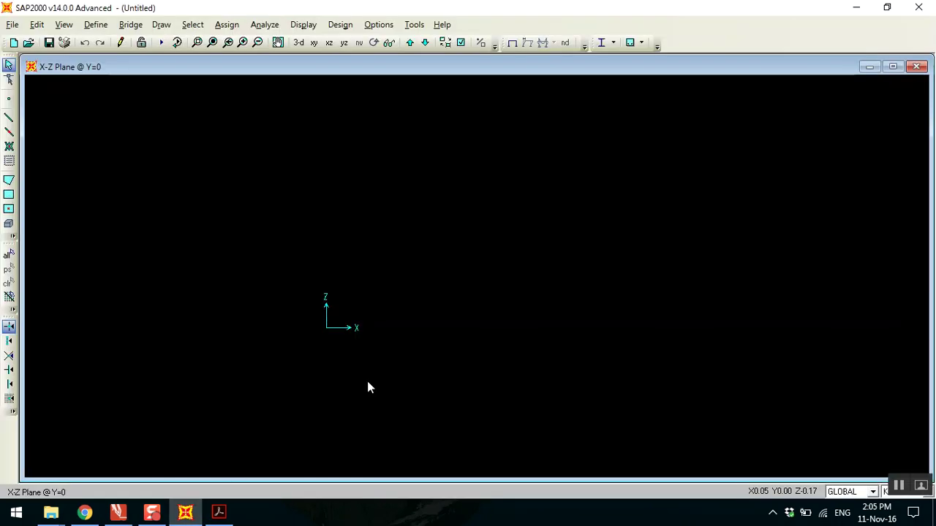
pyautogui.rightClick(380, 228)
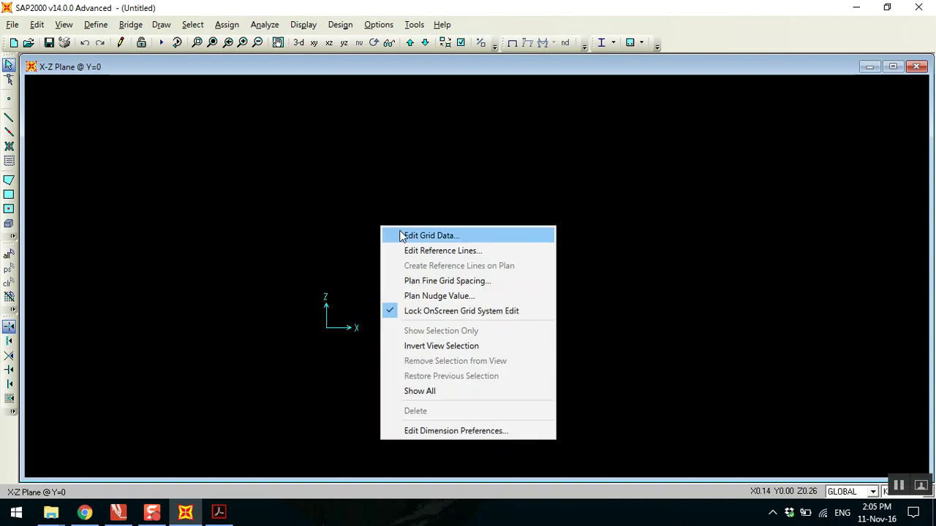
pyautogui.click(362, 231)
pyautogui.rightClick(362, 231)
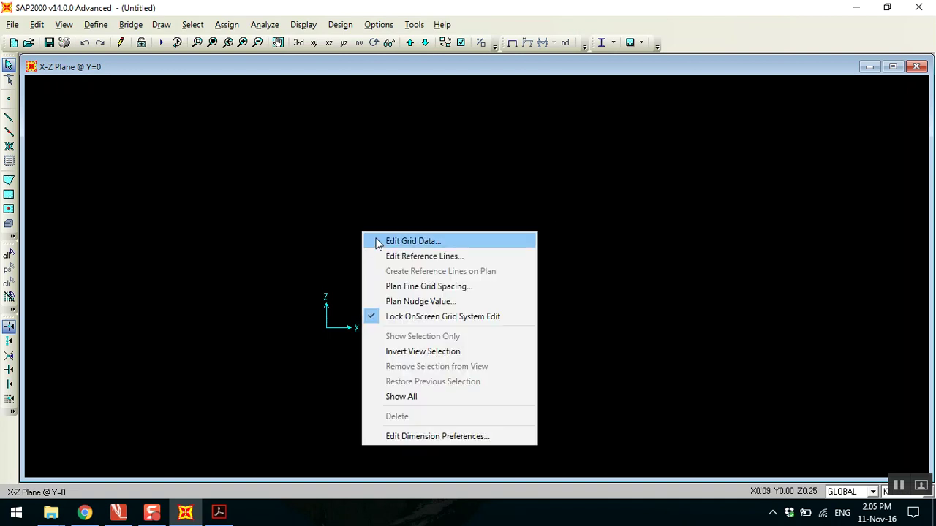
pyautogui.click(378, 243)
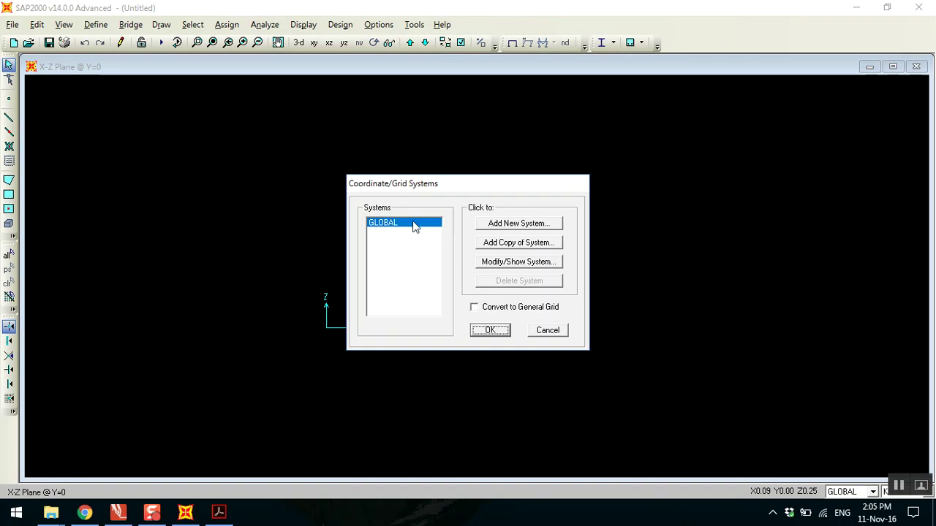
pyautogui.click(501, 332)
pyautogui.click(300, 43)
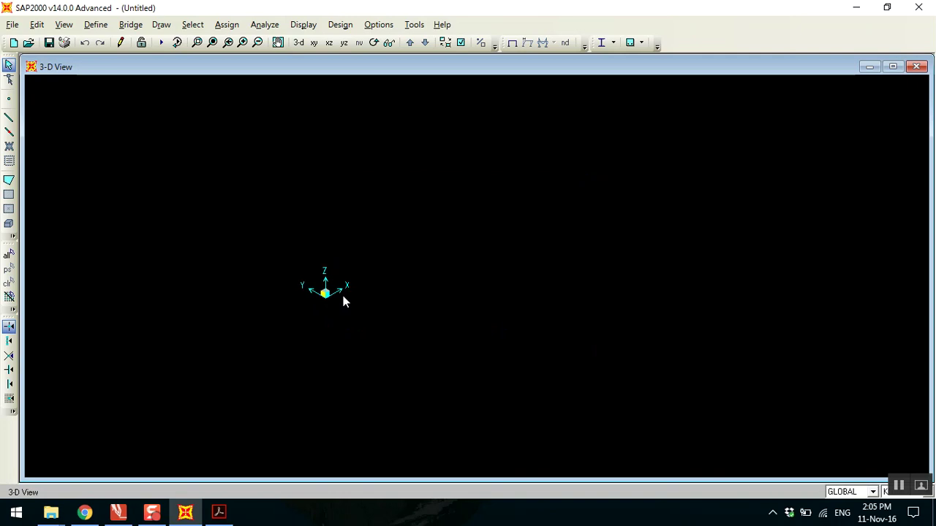
pyautogui.click(329, 42)
# Open the GLOBAL grid system for modification and enter X grid ordinates of 0 and 8 m.
pyautogui.rightClick(382, 282)
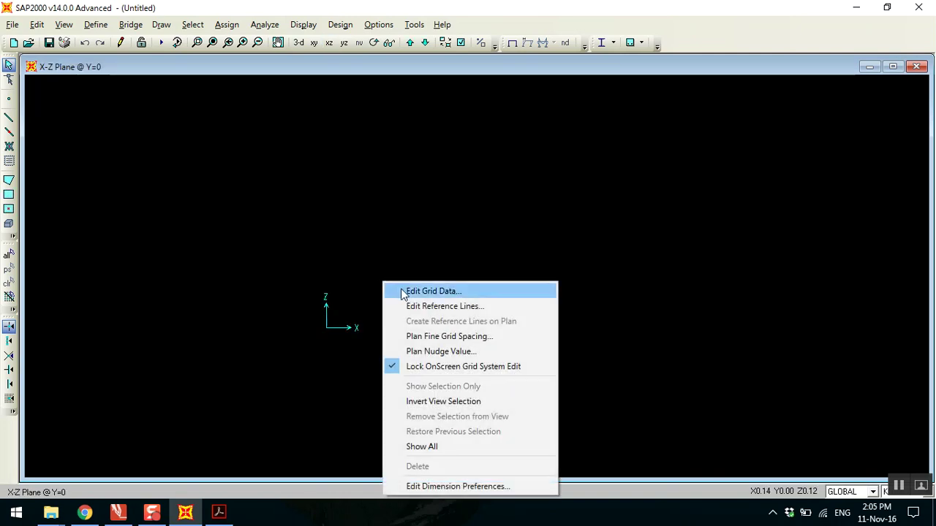
pyautogui.click(402, 292)
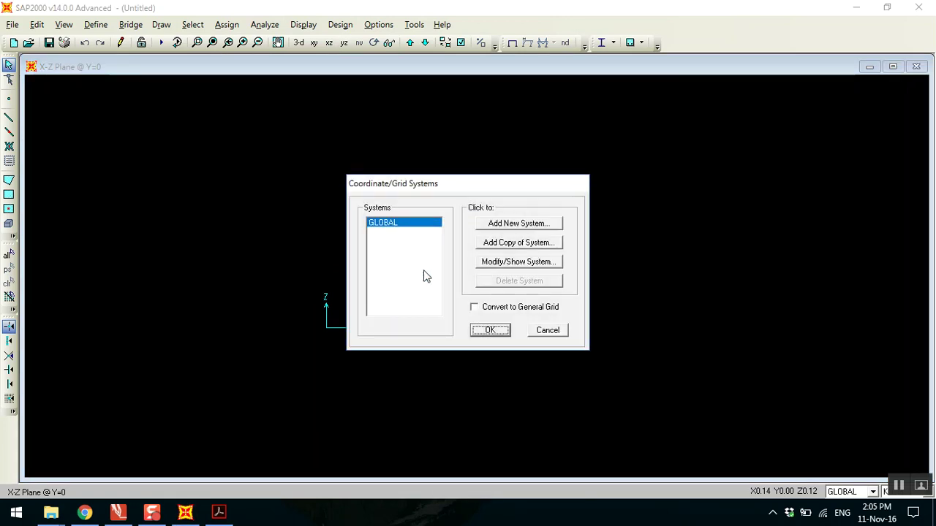
pyautogui.click(496, 263)
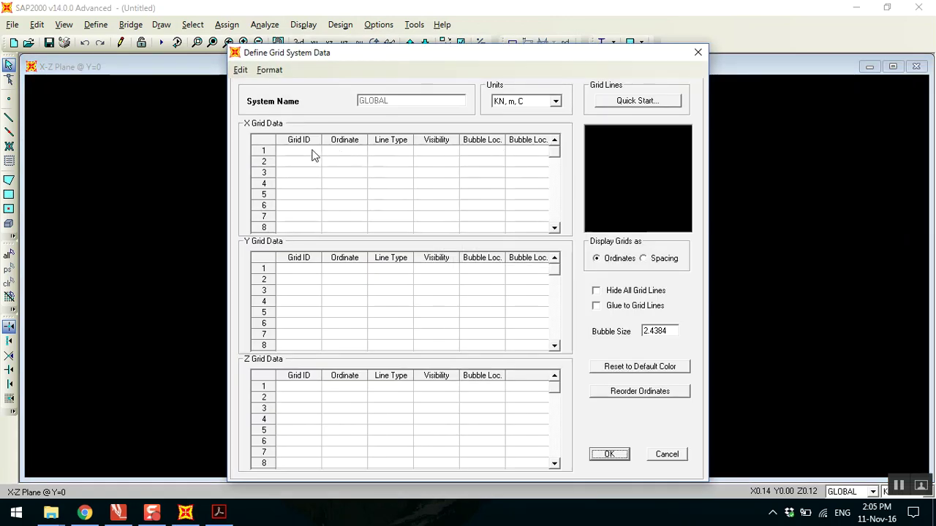
pyautogui.click(356, 152)
pyautogui.write('0')
pyautogui.press('Return')
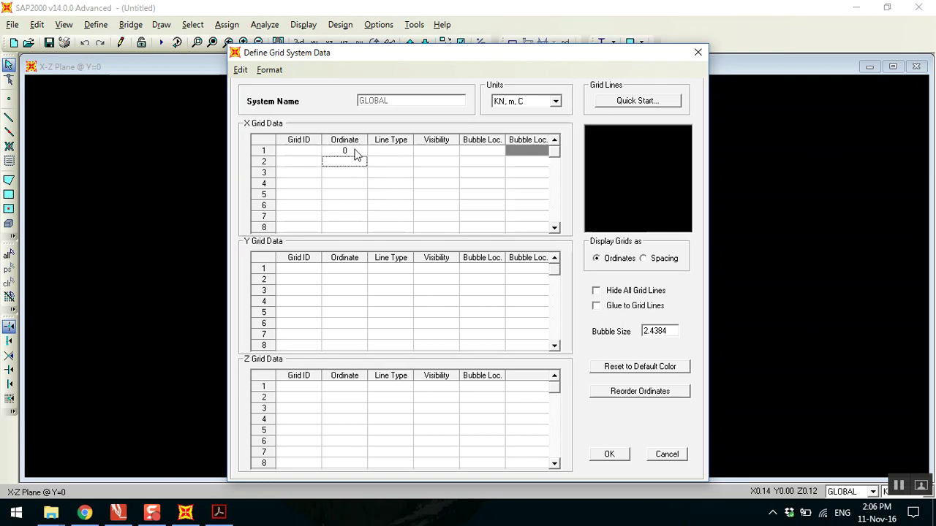
pyautogui.write('8')
pyautogui.press('Return')
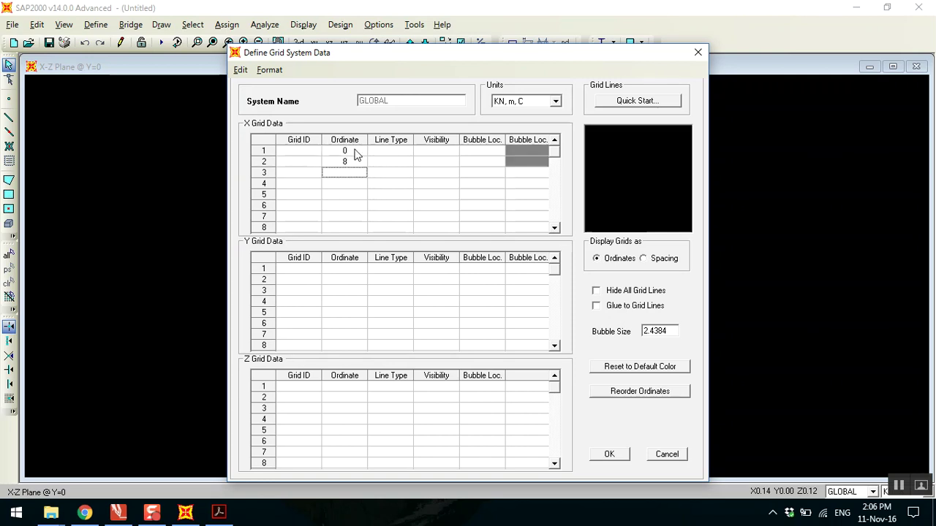
# Enter an ordinate of 0 for both the Y and Z grids and apply the grid, viewing it in the X-Z plane.
pyautogui.click(354, 269)
pyautogui.write('0')
pyautogui.press('Return')
pyautogui.click(352, 387)
pyautogui.write('0')
pyautogui.press('Return')
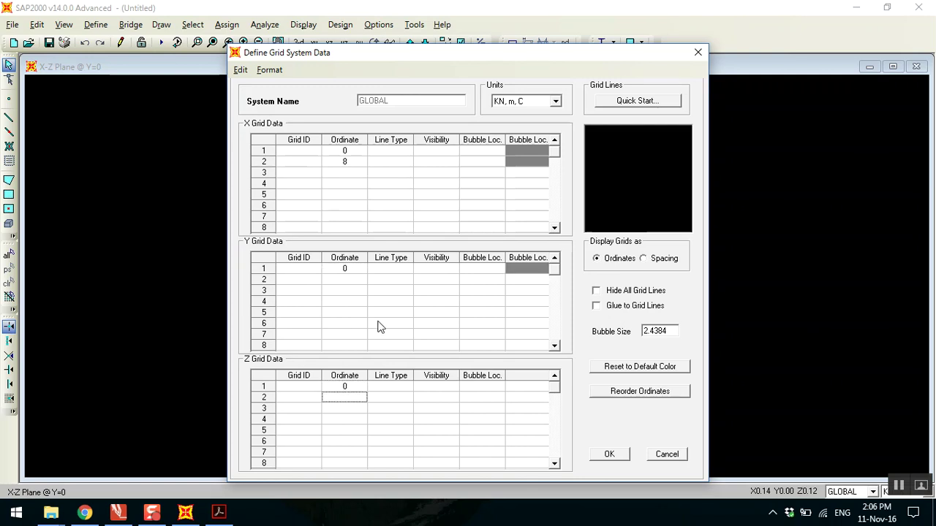
pyautogui.click(607, 454)
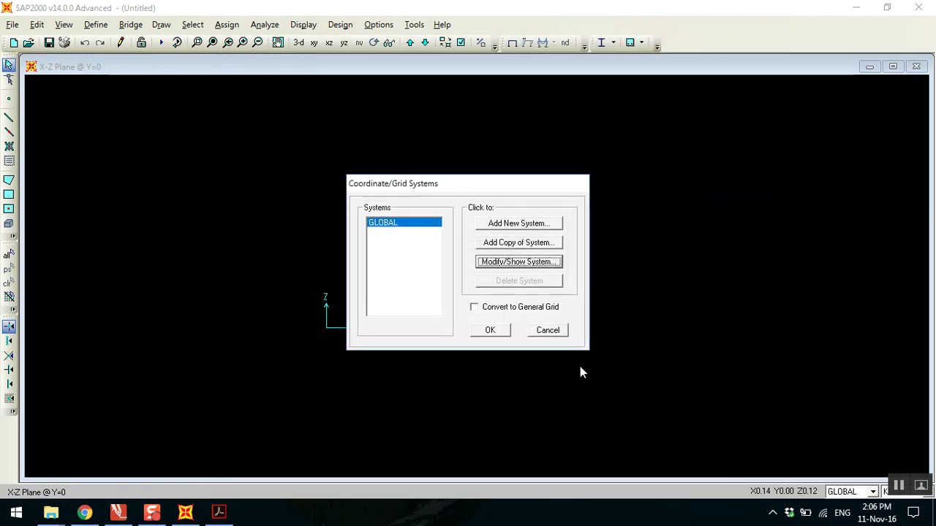
pyautogui.click(490, 330)
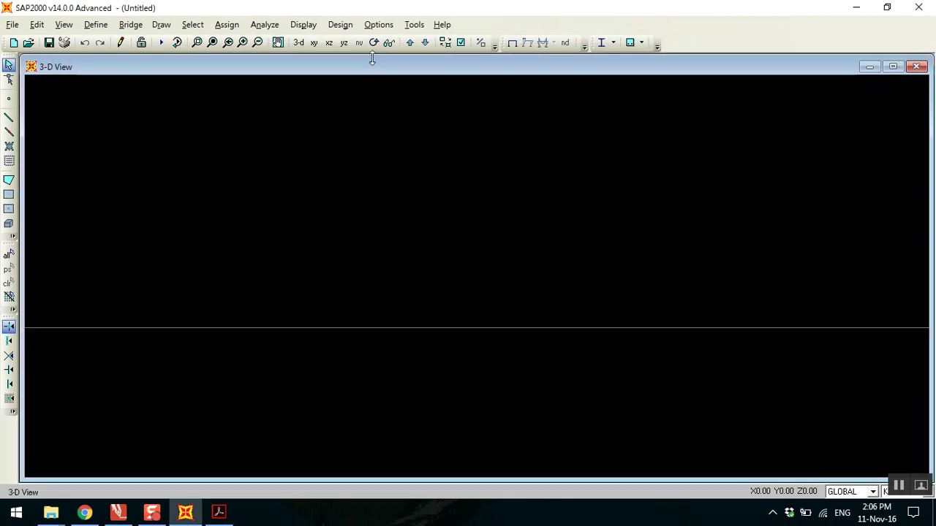
pyautogui.click(332, 46)
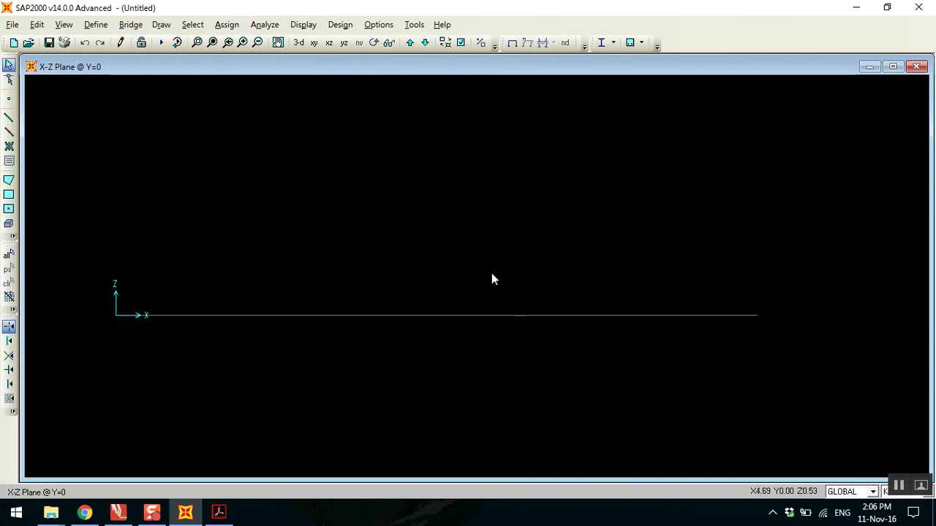
pyautogui.moveTo(490, 482)
pyautogui.mouseDown()
pyautogui.moveTo(490, 460)
pyautogui.moveTo(490, 483)
pyautogui.mouseUp()
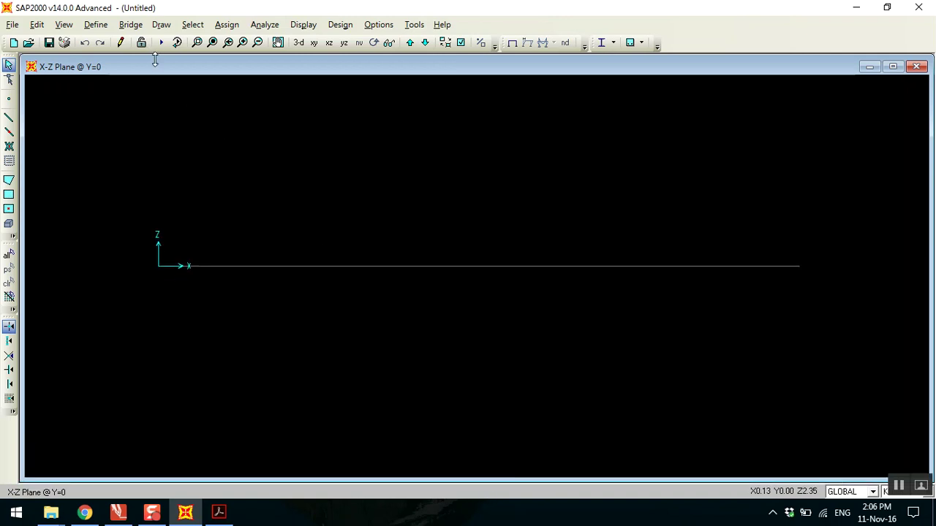
# Add a new material named Conc and set its material type to Concrete.
pyautogui.click(93, 25)
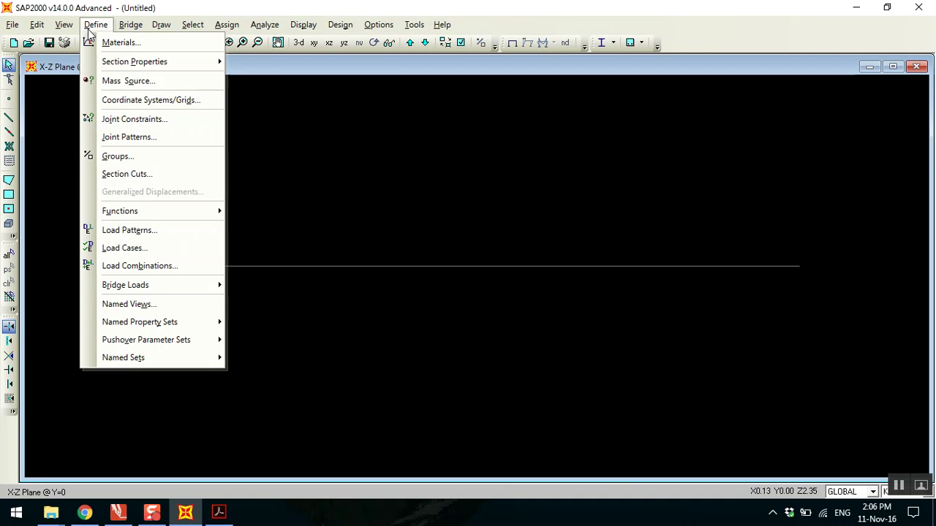
pyautogui.moveTo(111, 62)
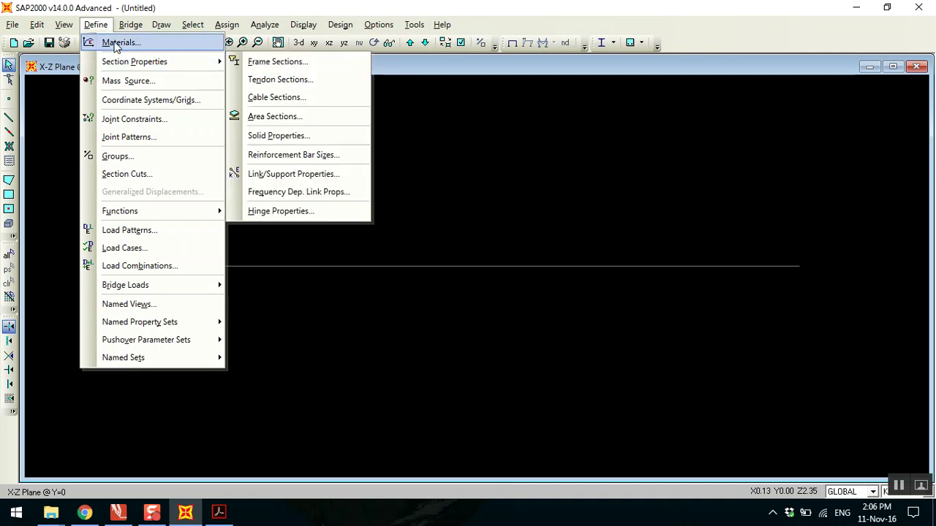
pyautogui.click(115, 42)
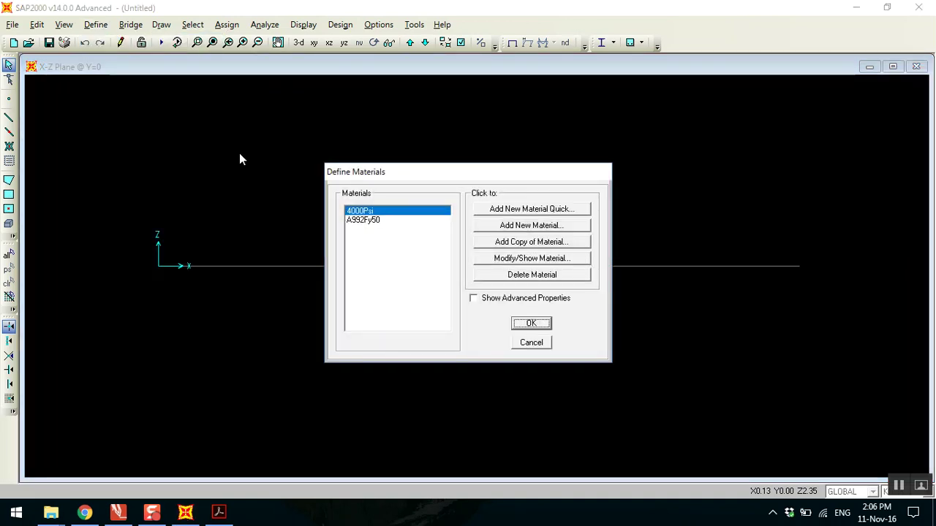
pyautogui.click(530, 226)
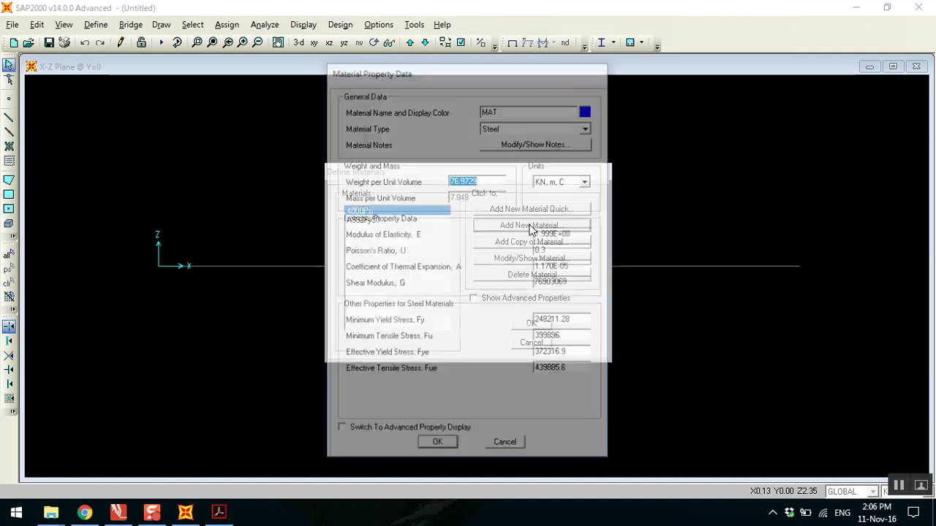
pyautogui.doubleClick(524, 111)
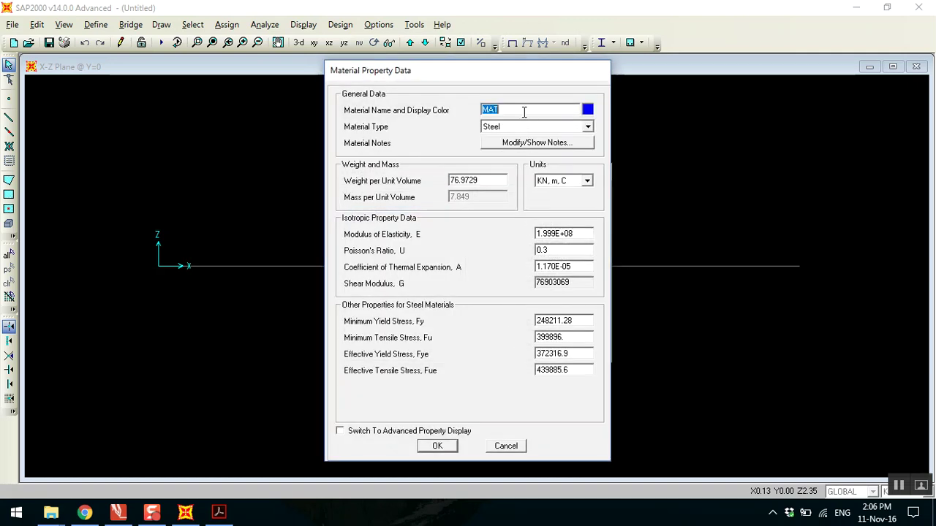
pyautogui.write('Con')
pyautogui.write('oc')
pyautogui.press('BackSpace')
pyautogui.press('BackSpace')
pyautogui.write('c')
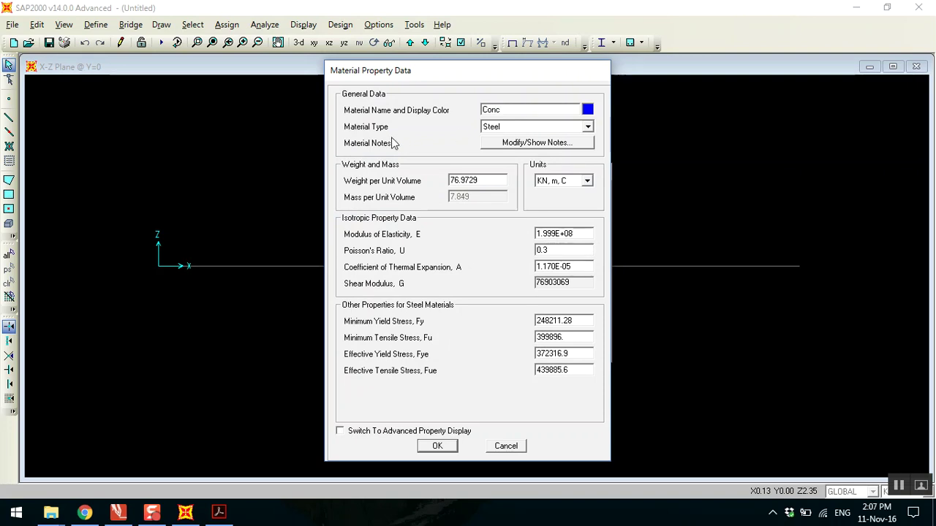
pyautogui.click(534, 128)
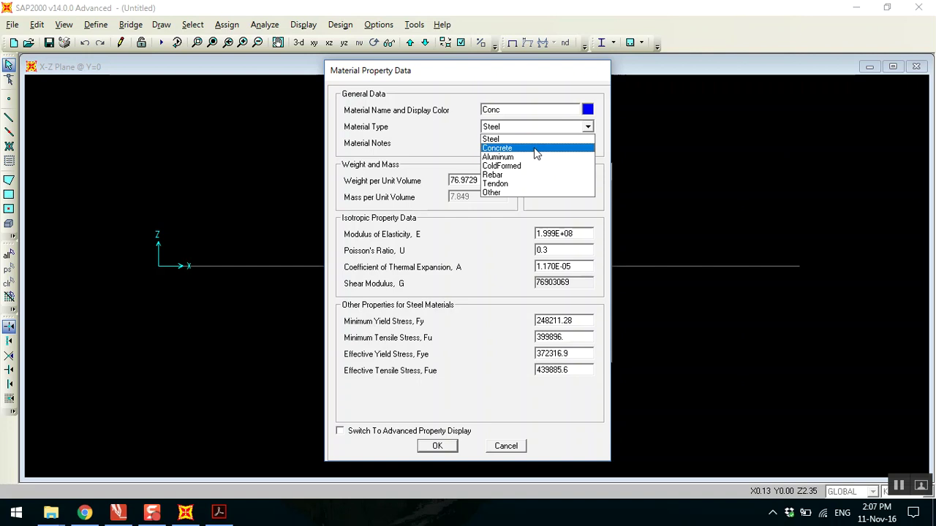
pyautogui.click(536, 149)
# Switch to PDF Annotator, underline the unit weight note on the Q1 page, and return to SAP2000.
pyautogui.doubleClick(492, 184)
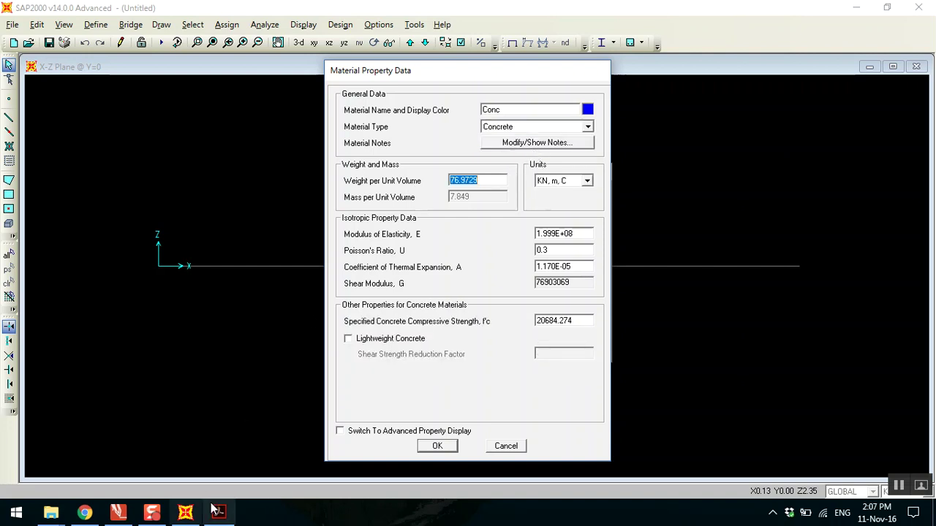
pyautogui.click(117, 512)
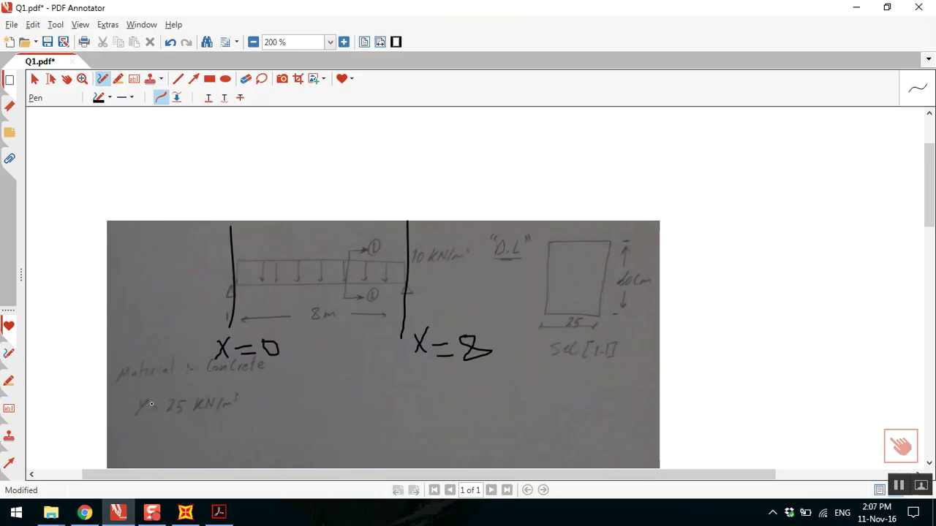
pyautogui.moveTo(134, 423); pyautogui.dragTo(234, 422)
pyautogui.moveTo(186, 512)
pyautogui.click(187, 512)
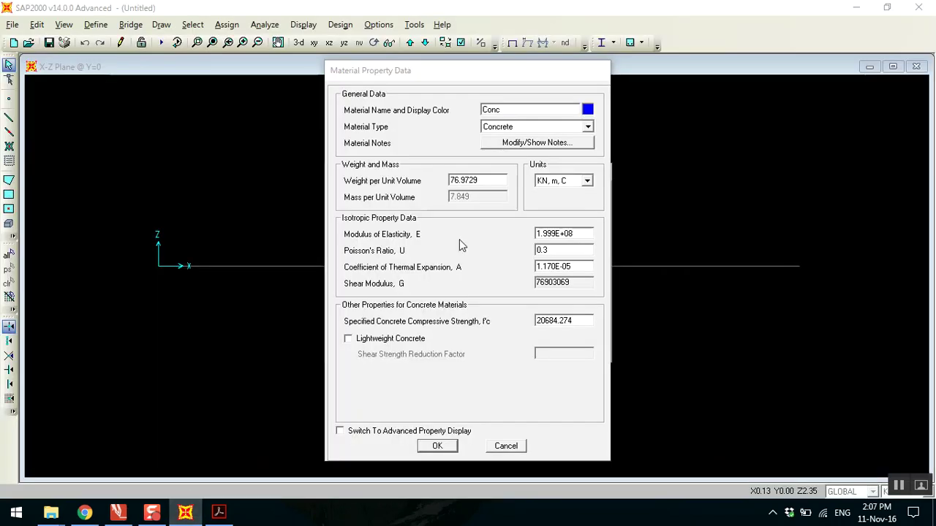
# Set the Conc material's weight per unit volume to 25 KN/m³ and save the material.
pyautogui.doubleClick(481, 184)
pyautogui.write('25')
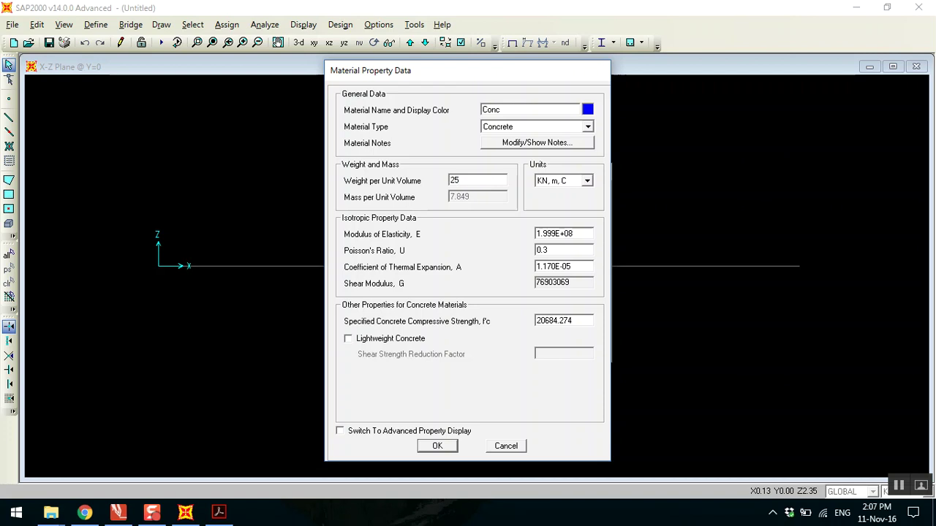
pyautogui.doubleClick(574, 233)
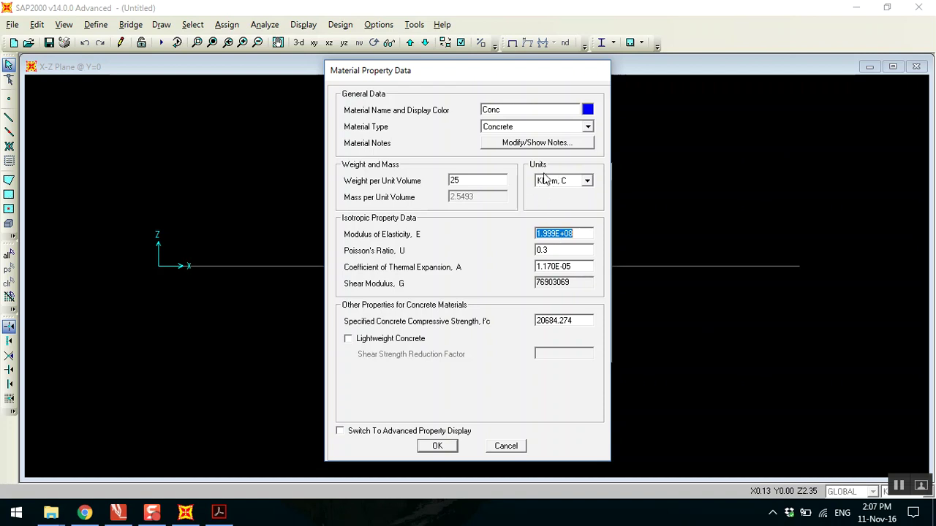
pyautogui.click(918, 485)
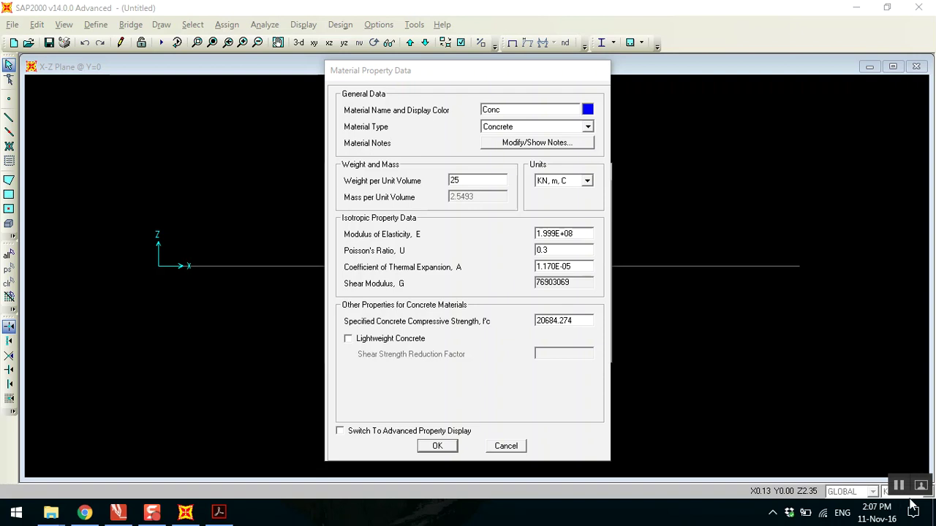
pyautogui.click(437, 446)
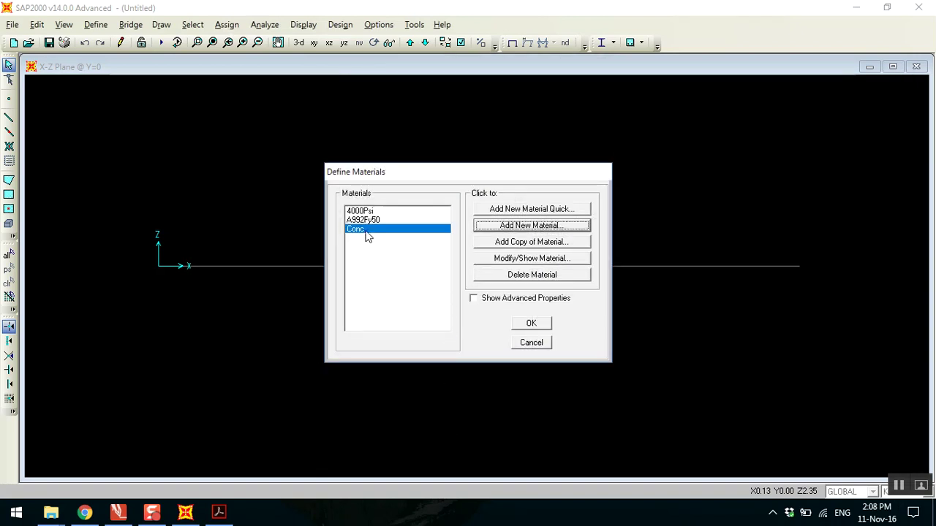
# Accept the material definitions, check the beam cross-section dimensions on the Q1 page in PDF Annotator, and return to SAP2000.
pyautogui.click(539, 324)
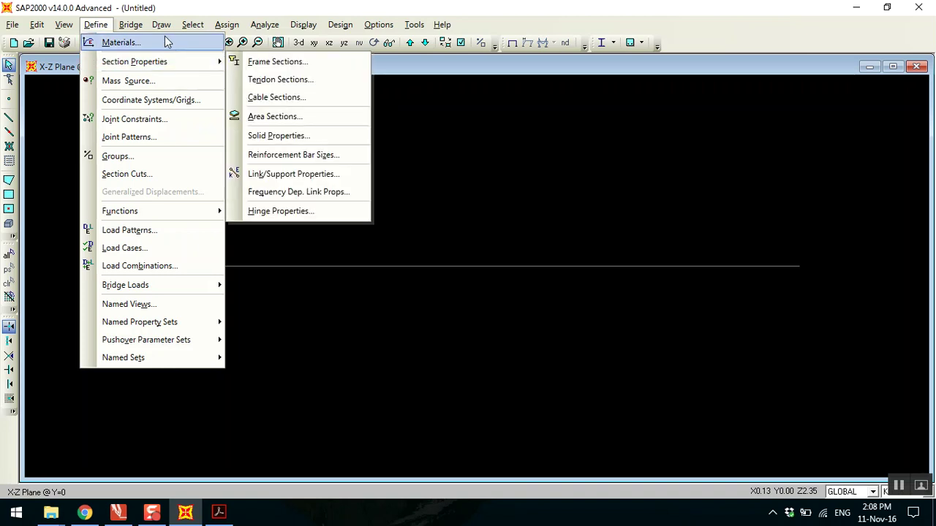
pyautogui.moveTo(162, 28)
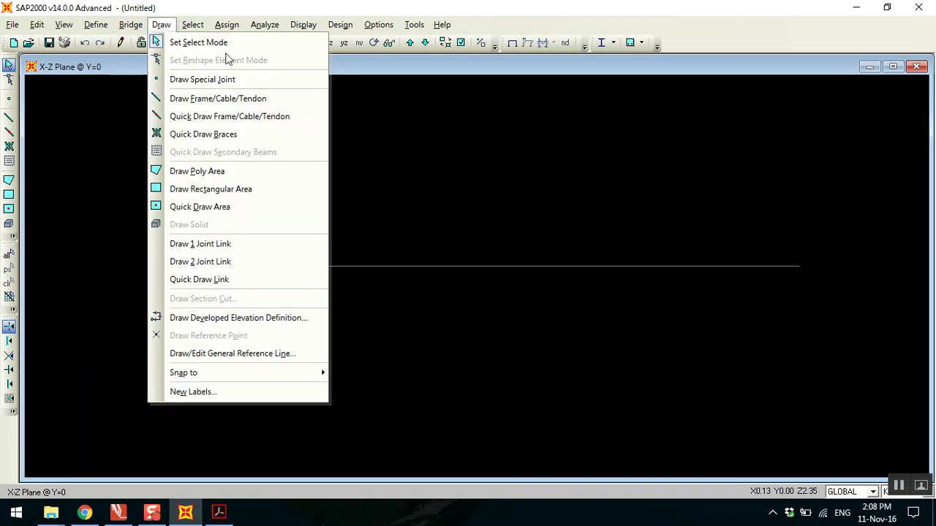
pyautogui.moveTo(96, 28)
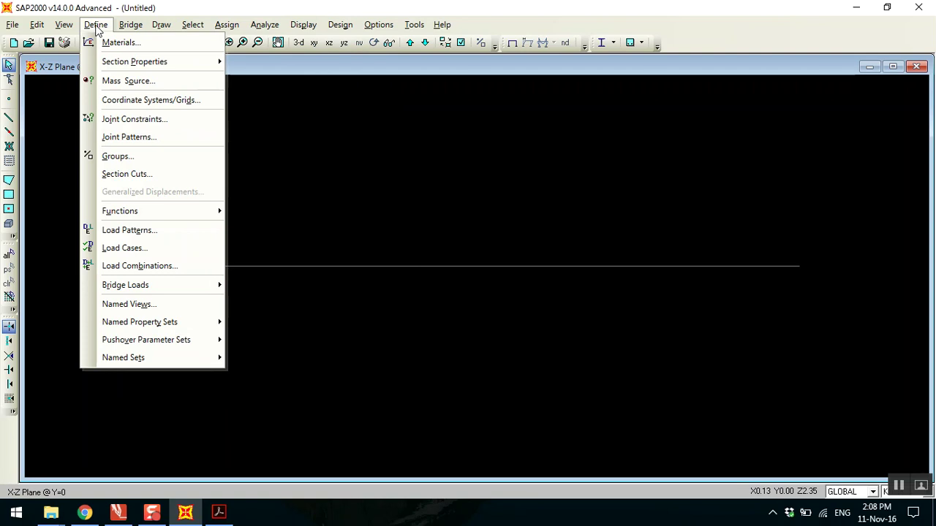
pyautogui.moveTo(111, 62)
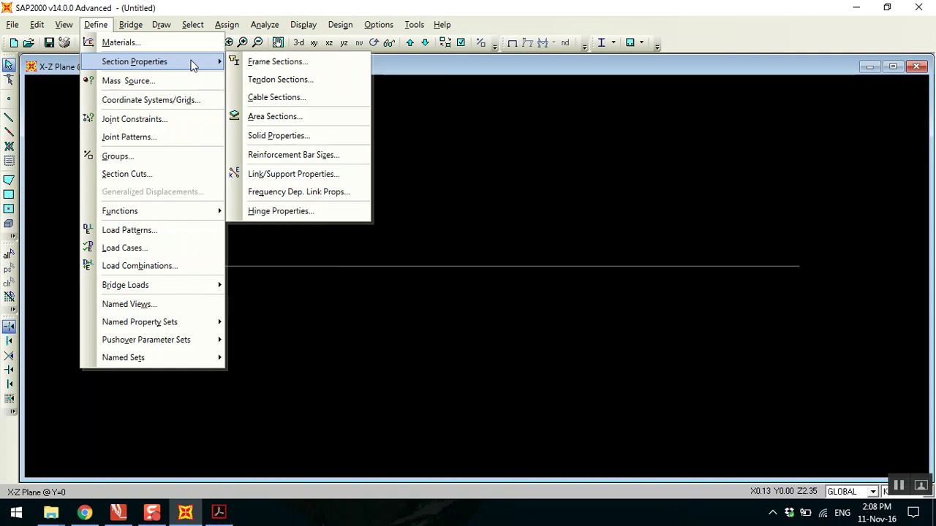
pyautogui.click(352, 347)
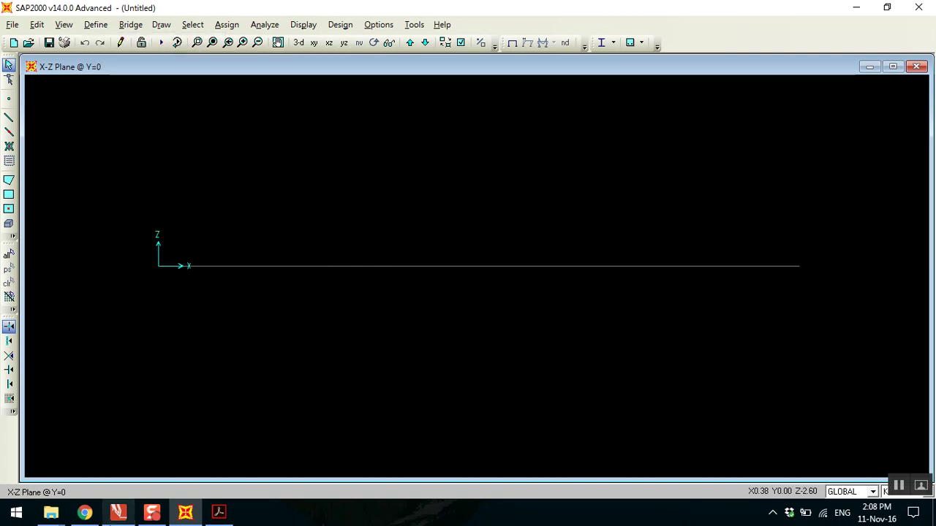
pyautogui.click(118, 512)
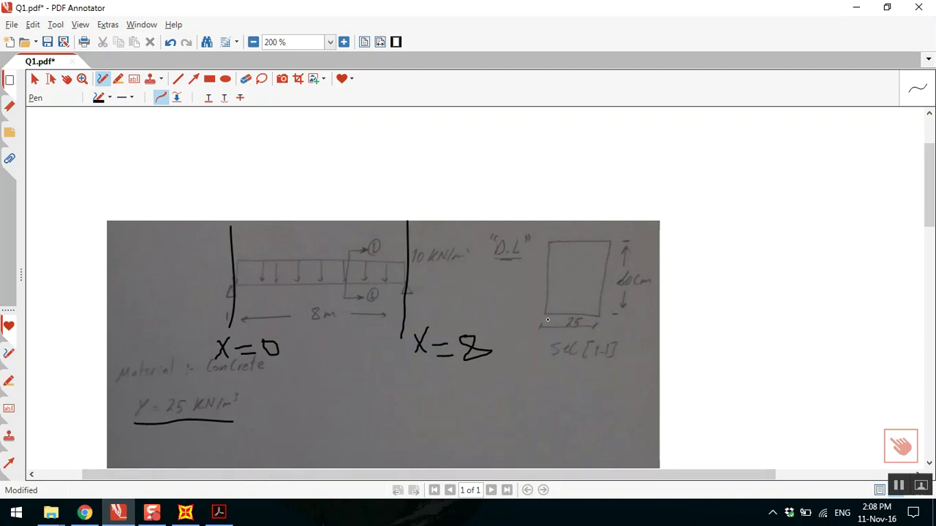
pyautogui.click(185, 512)
# Start a new frame section property of type Concrete with a rectangular shape.
pyautogui.click(103, 27)
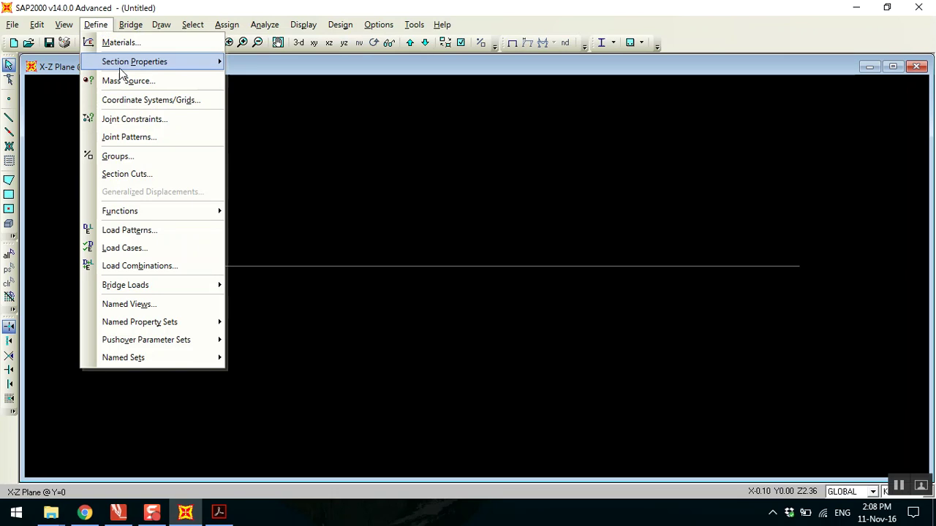
pyautogui.moveTo(125, 63)
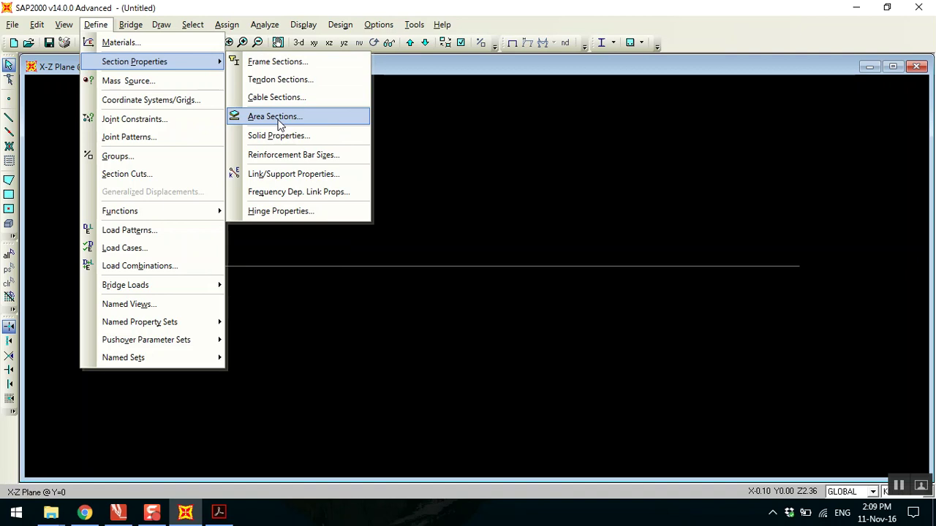
pyautogui.click(309, 61)
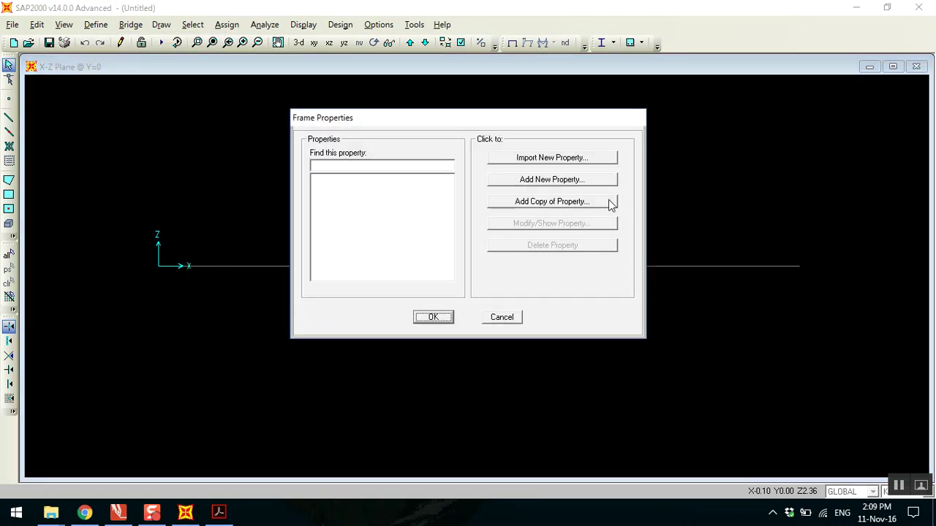
pyautogui.click(565, 184)
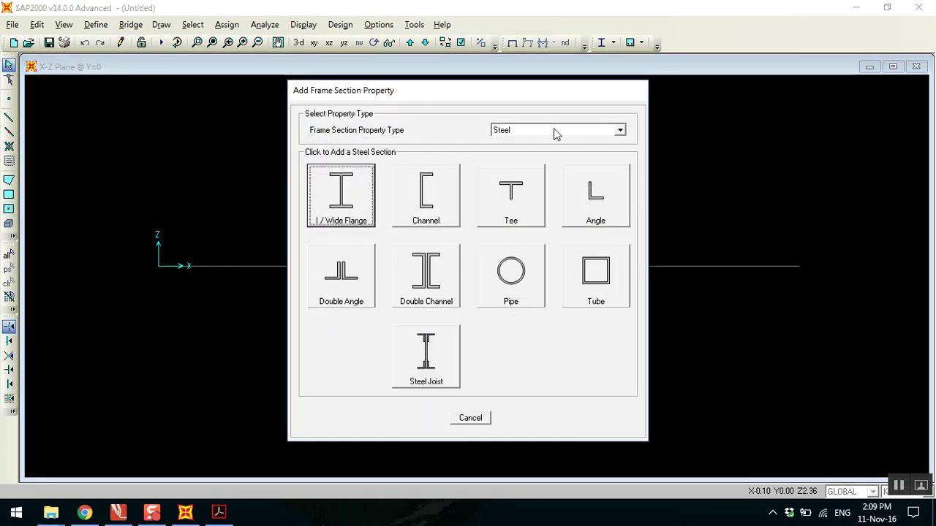
pyautogui.click(555, 130)
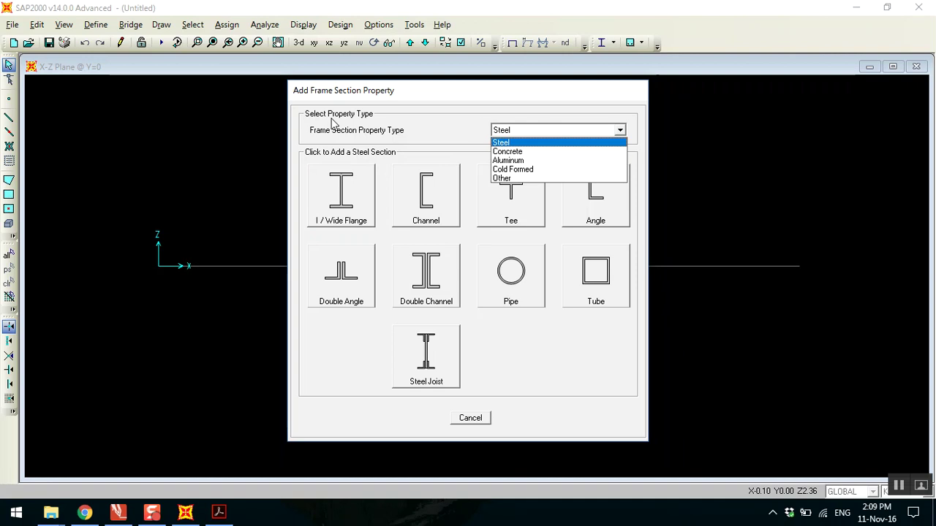
pyautogui.click(505, 152)
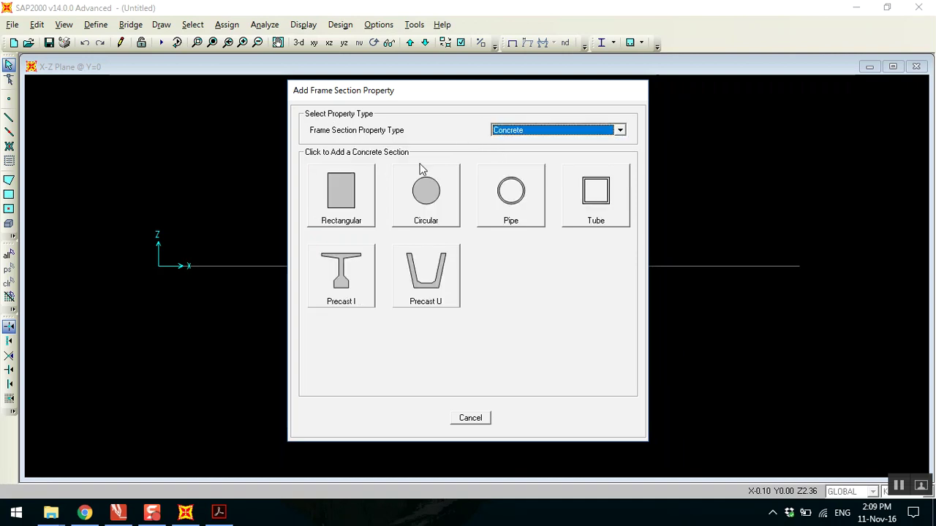
pyautogui.click(335, 203)
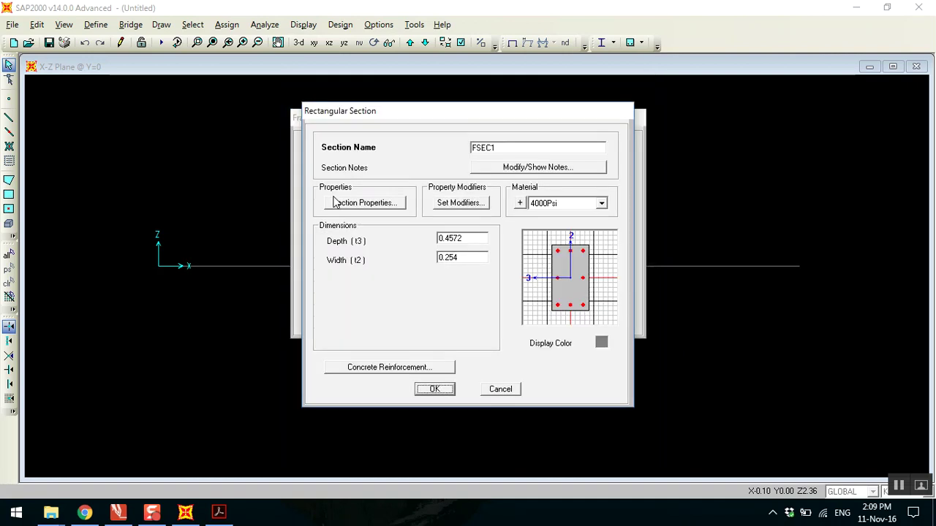
# Name the rectangular section B(25*60) and set its depth to 0.6 m and width to 0.25 m.
pyautogui.doubleClick(512, 146)
pyautogui.write('B9')
pyautogui.press('BackSpace')
pyautogui.write('(25*60)')
pyautogui.doubleClick(473, 235)
pyautogui.write('0.6')
pyautogui.doubleClick(472, 258)
pyautogui.write('0.25')
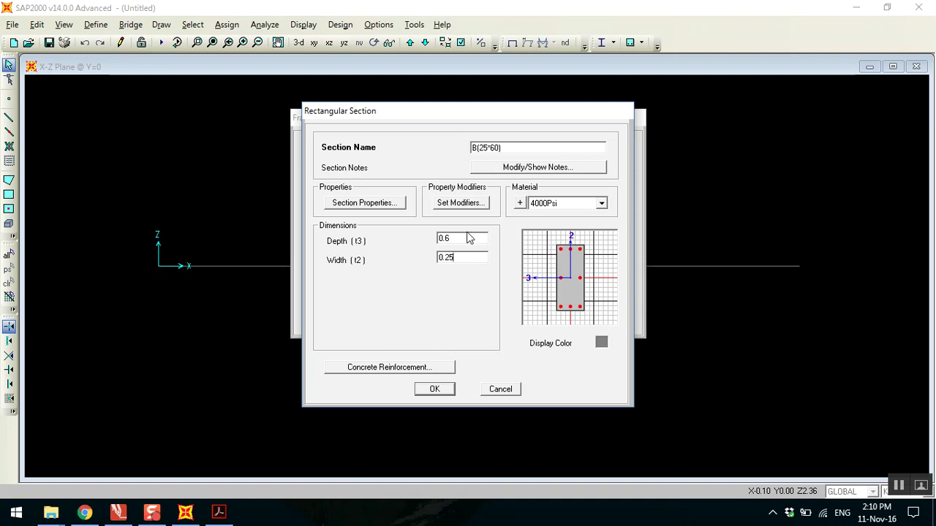
# Assign the Conc material to the B(25*60) section and save the frame section definitions.
pyautogui.doubleClick(472, 239)
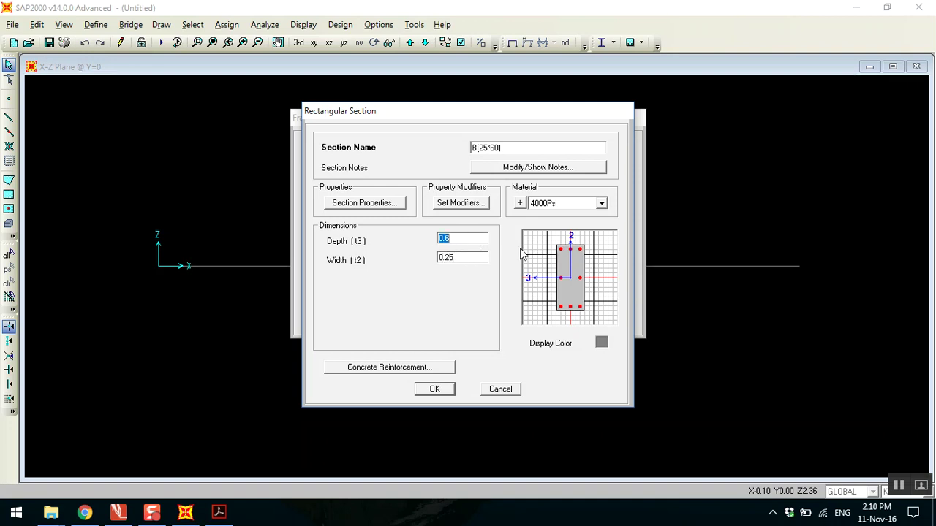
pyautogui.click(555, 207)
pyautogui.click(558, 245)
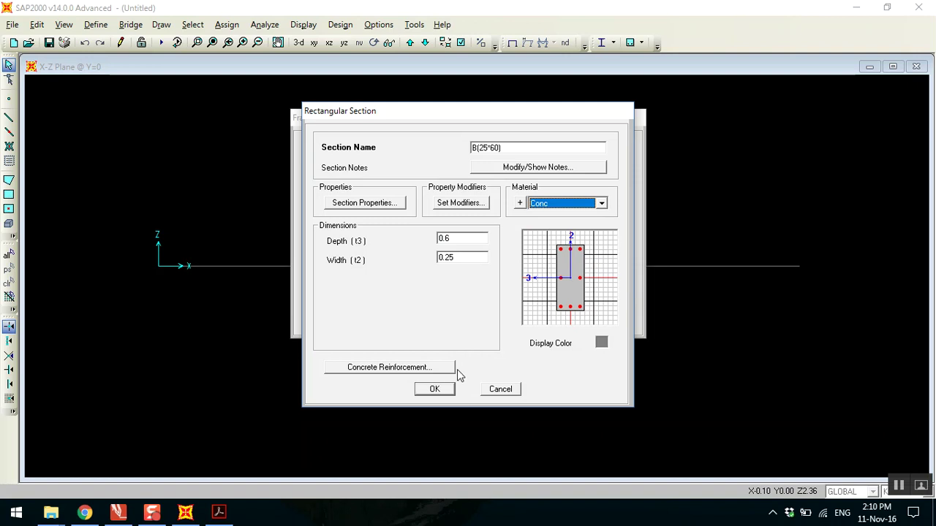
pyautogui.click(434, 389)
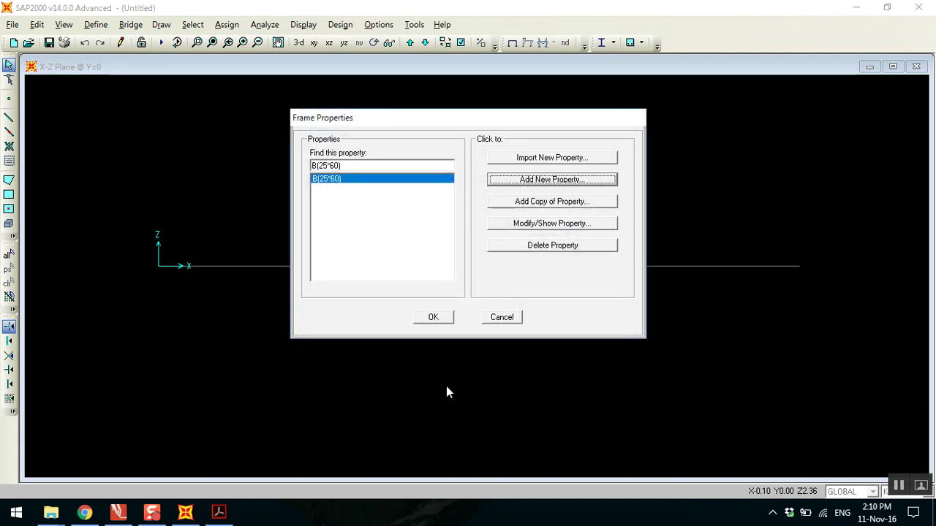
pyautogui.click(441, 316)
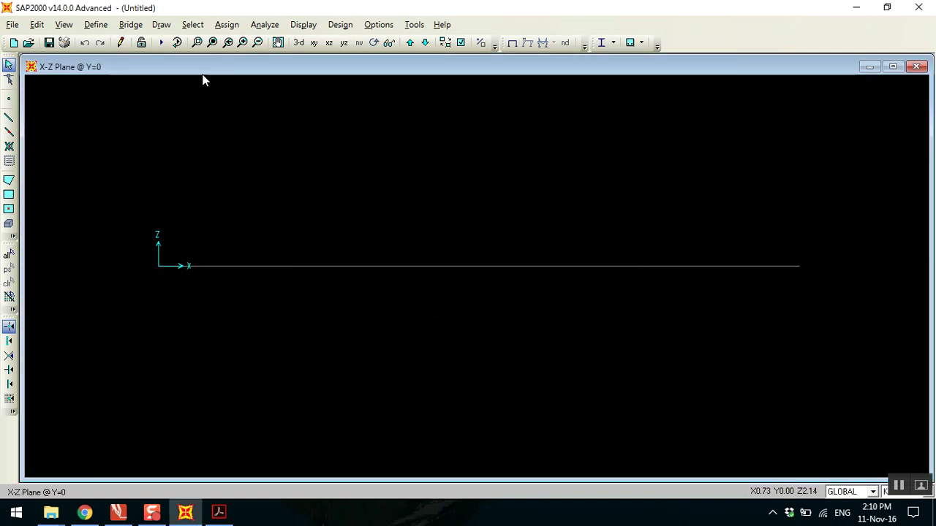
# Try drawing a straight B(25*60) frame point to point along the grid line from X=0 to X=8.
pyautogui.click(160, 25)
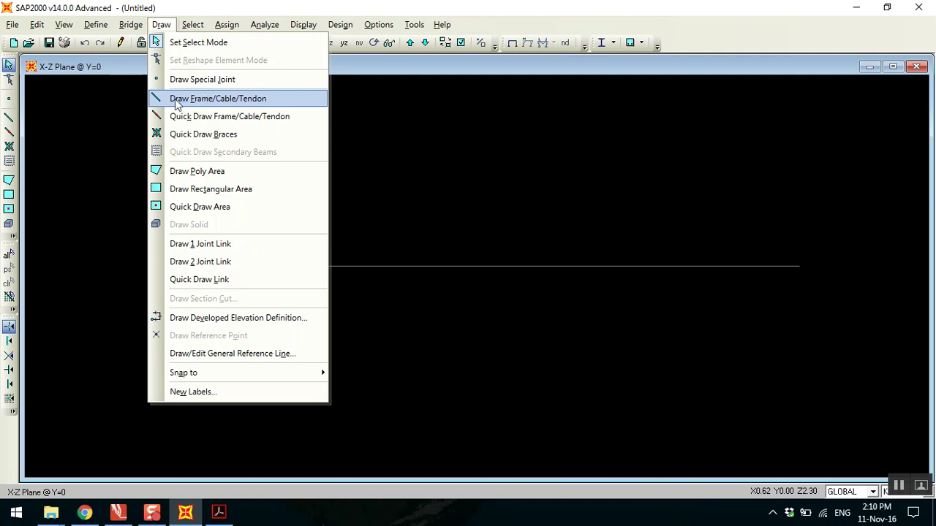
pyautogui.click(229, 99)
pyautogui.moveTo(413, 222); pyautogui.dragTo(410, 121)
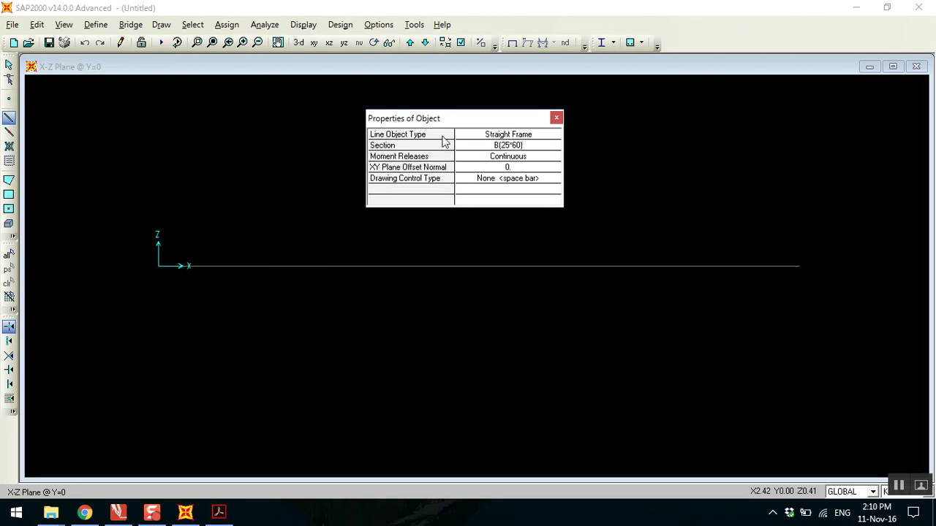
pyautogui.click(523, 146)
pyautogui.click(524, 146)
pyautogui.click(523, 146)
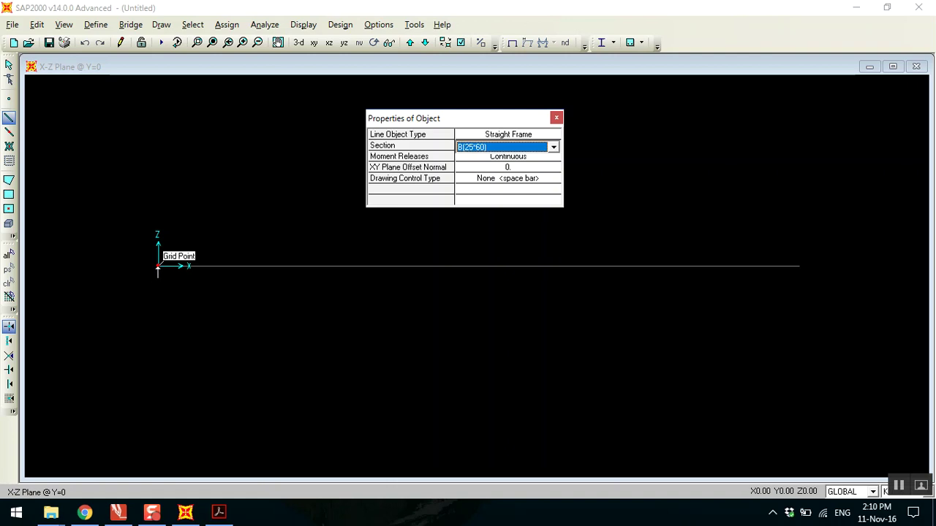
pyautogui.click(158, 267)
pyautogui.click(799, 266)
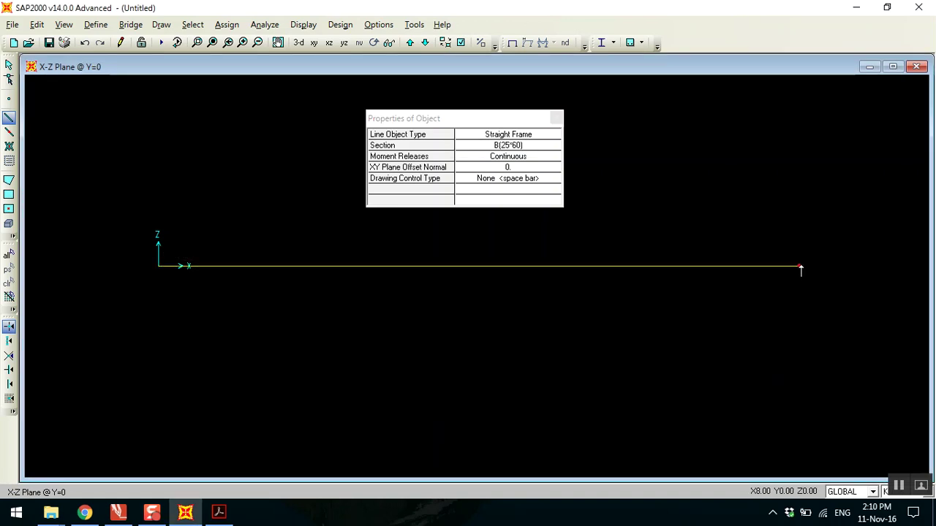
pyautogui.rightClick(514, 341)
pyautogui.click(556, 118)
pyautogui.press('Escape')
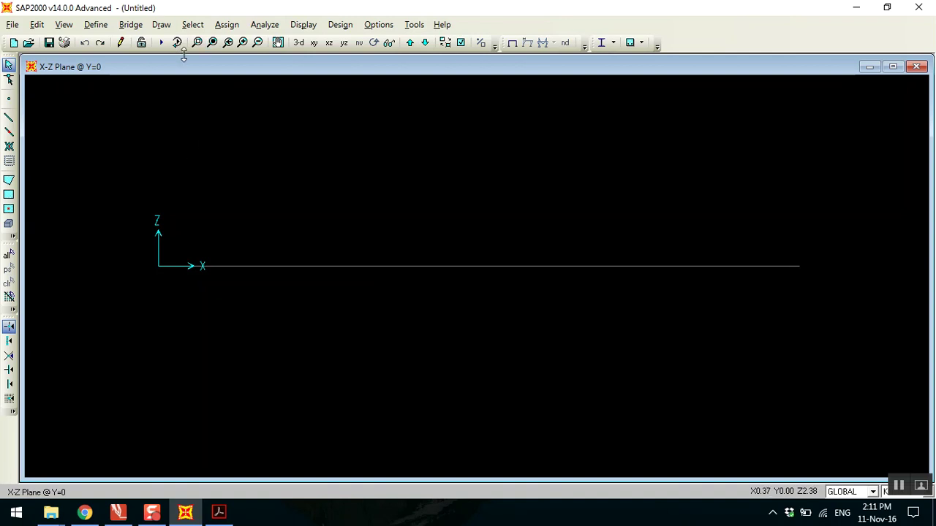
# Quick-draw a straight B(25*60) frame with continuous moment releases on the grid line, and leave the drawing mode.
pyautogui.click(161, 25)
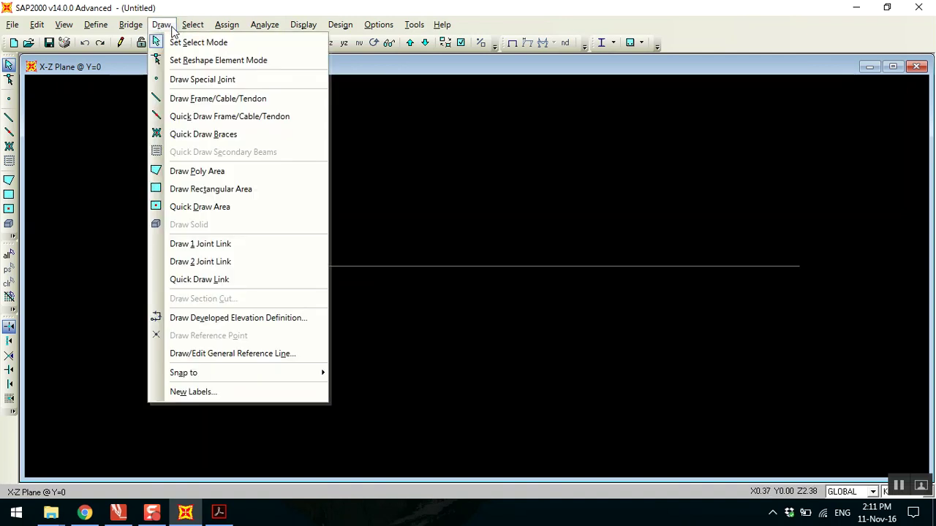
pyautogui.click(208, 118)
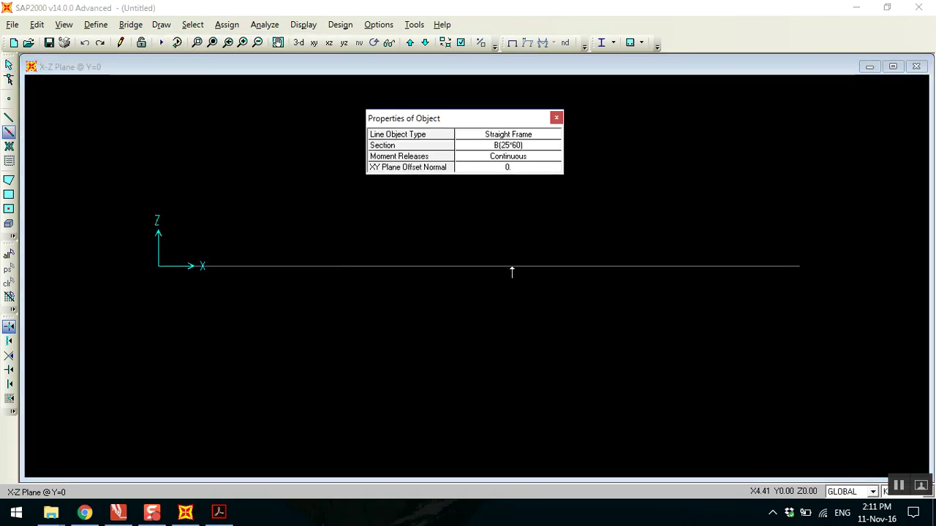
pyautogui.click(512, 268)
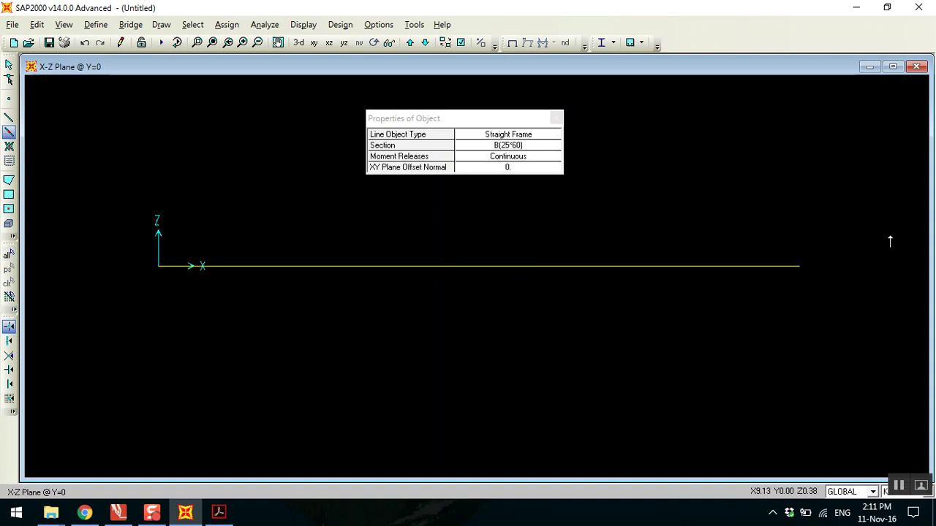
pyautogui.click(557, 118)
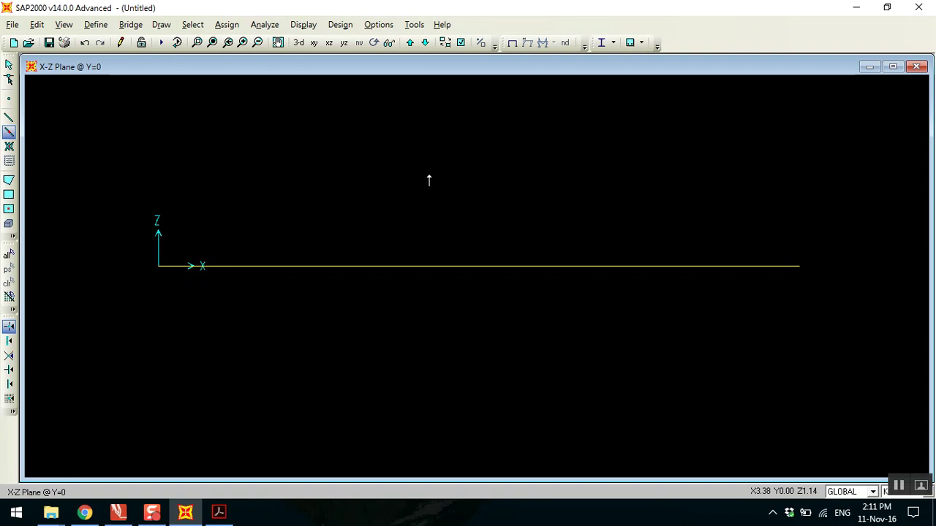
pyautogui.press('Escape')
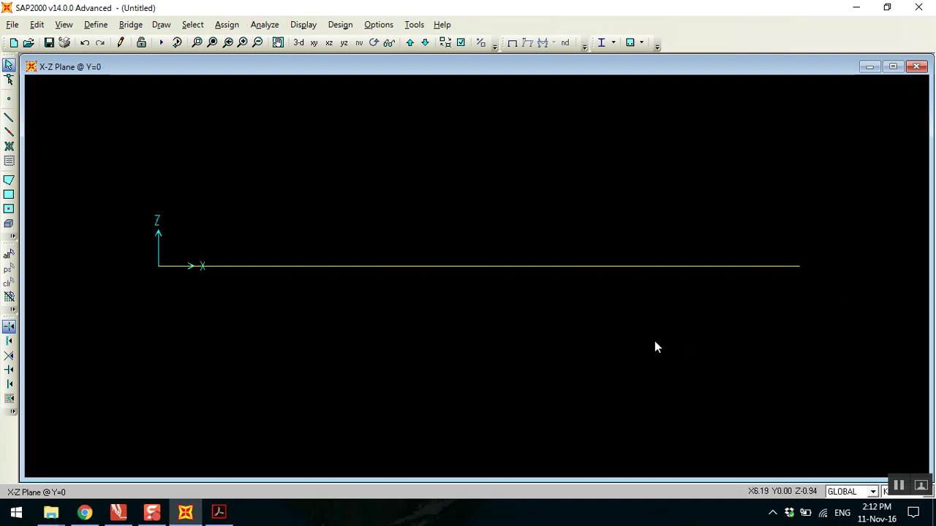
# Select the joints at both beam ends and choose the pinned restraint with Translation 1, 2 and 3 fixed.
pyautogui.moveTo(135, 253); pyautogui.dragTo(169, 314)
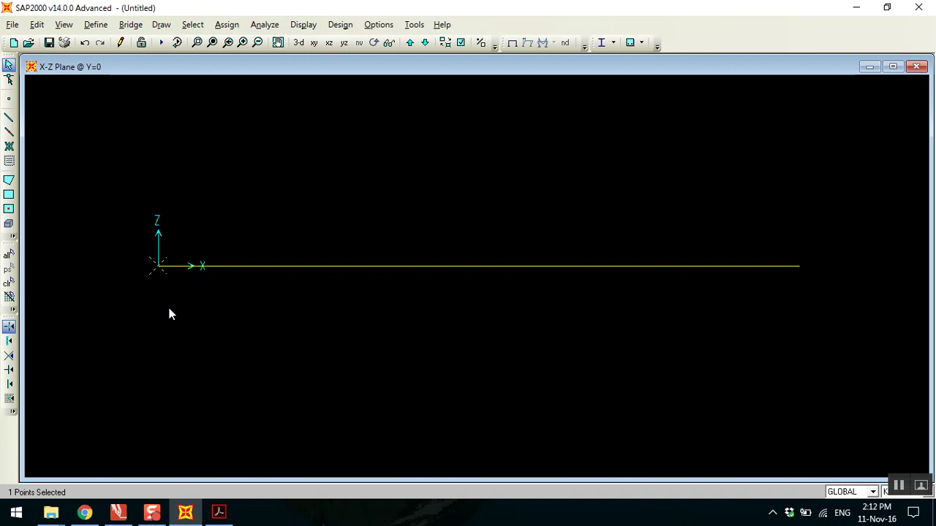
pyautogui.moveTo(787, 253); pyautogui.dragTo(813, 278)
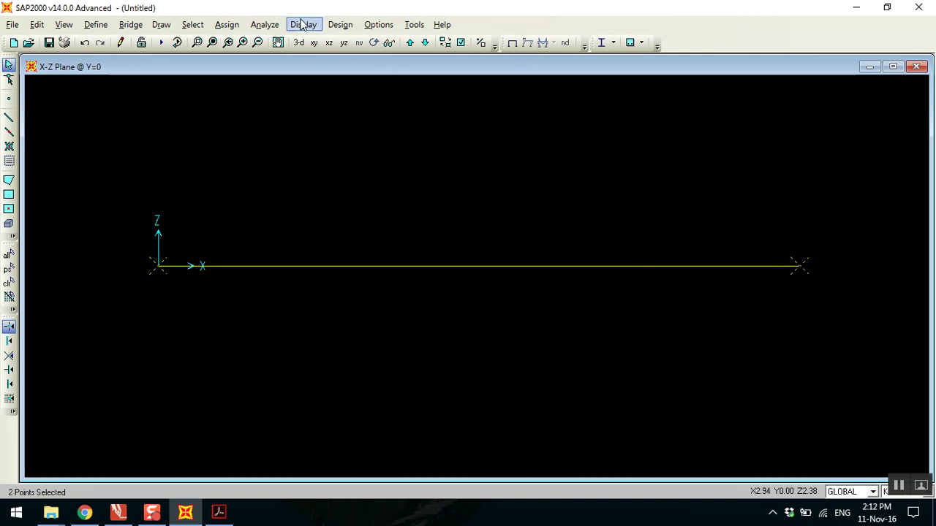
pyautogui.click(227, 24)
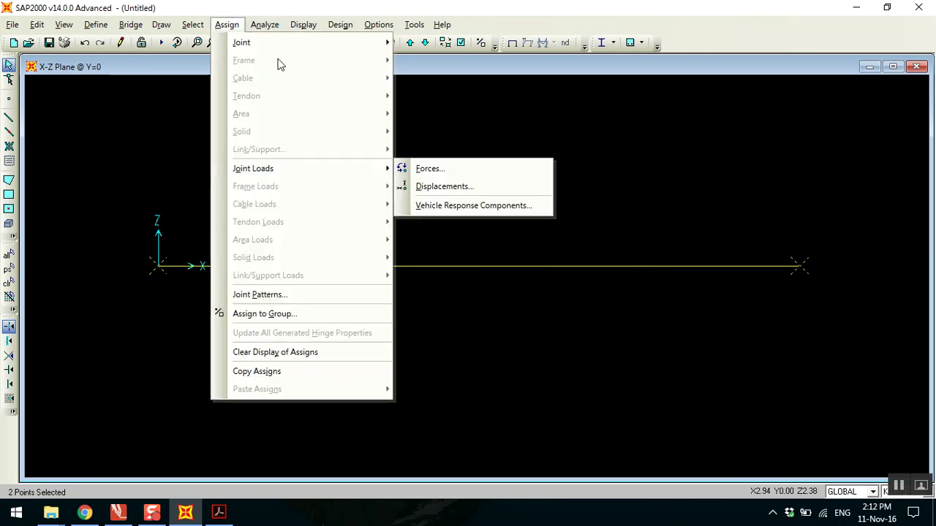
pyautogui.moveTo(281, 49)
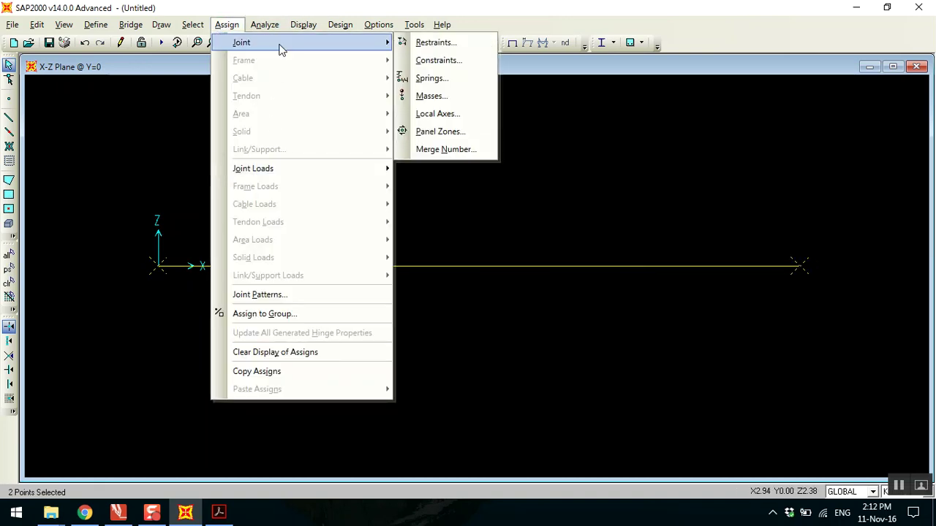
pyautogui.click(438, 42)
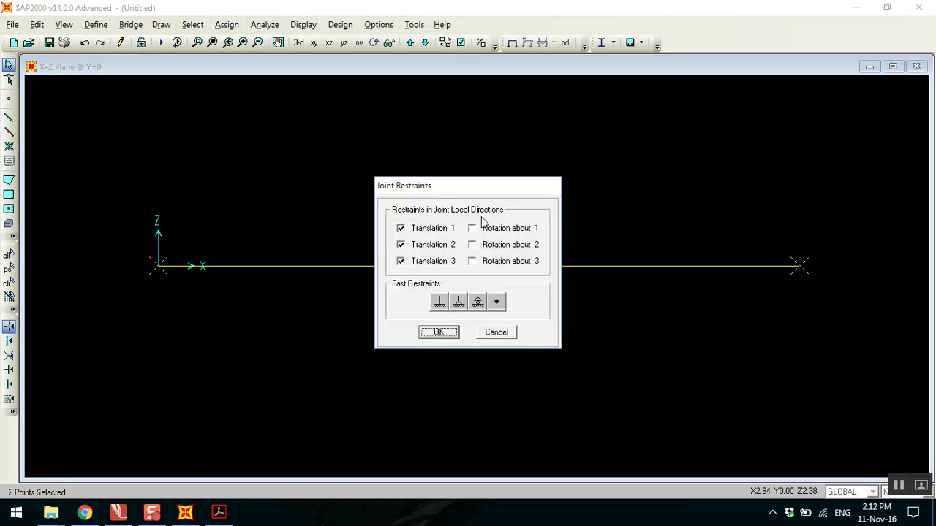
pyautogui.click(459, 304)
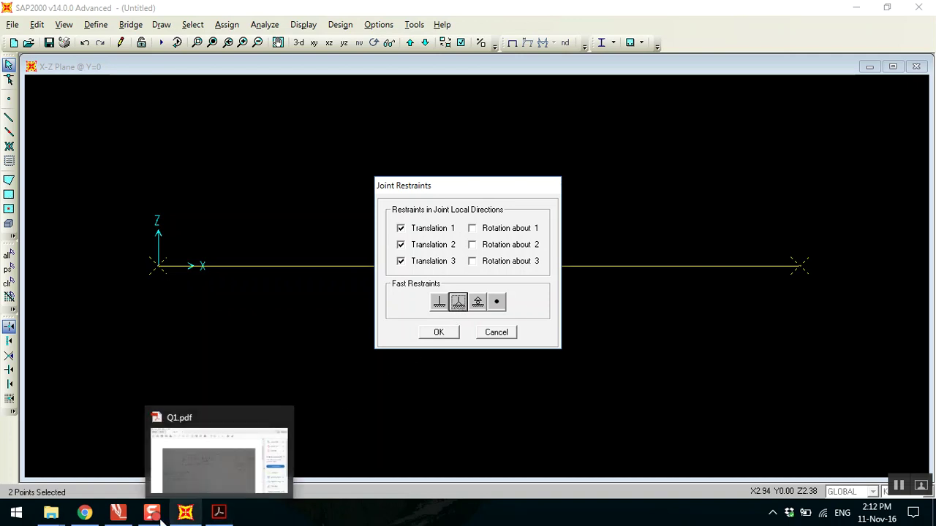
# Switch to PDF Annotator and sketch roller, pinned and fixed support symbols above the Q1 beam drawing.
pyautogui.click(118, 512)
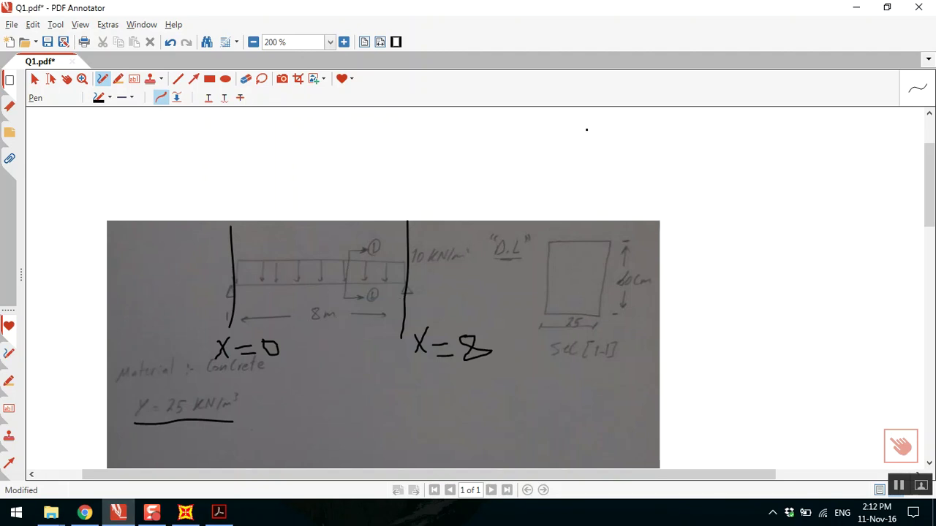
pyautogui.moveTo(545, 155)
pyautogui.mouseDown()
pyautogui.moveTo(535, 175)
pyautogui.moveTo(545, 155)
pyautogui.moveTo(542, 179)
pyautogui.moveTo(534, 177)
pyautogui.moveTo(546, 176)
pyautogui.moveTo(547, 189)
pyautogui.moveTo(536, 182)
pyautogui.moveTo(557, 178)
pyautogui.mouseUp()
pyautogui.click(534, 188)
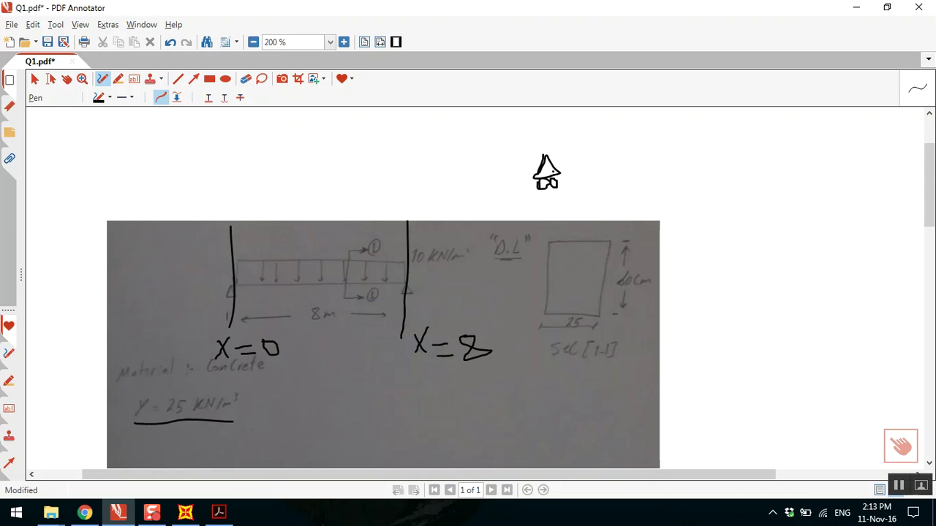
pyautogui.moveTo(638, 147)
pyautogui.mouseDown()
pyautogui.moveTo(633, 167)
pyautogui.moveTo(639, 144)
pyautogui.moveTo(646, 176)
pyautogui.moveTo(629, 178)
pyautogui.moveTo(638, 187)
pyautogui.mouseUp()
pyautogui.click(642, 179)
pyautogui.click(656, 175)
pyautogui.moveTo(706, 124)
pyautogui.mouseDown()
pyautogui.moveTo(708, 172)
pyautogui.moveTo(691, 177)
pyautogui.moveTo(738, 170)
pyautogui.moveTo(700, 176)
pyautogui.mouseUp()
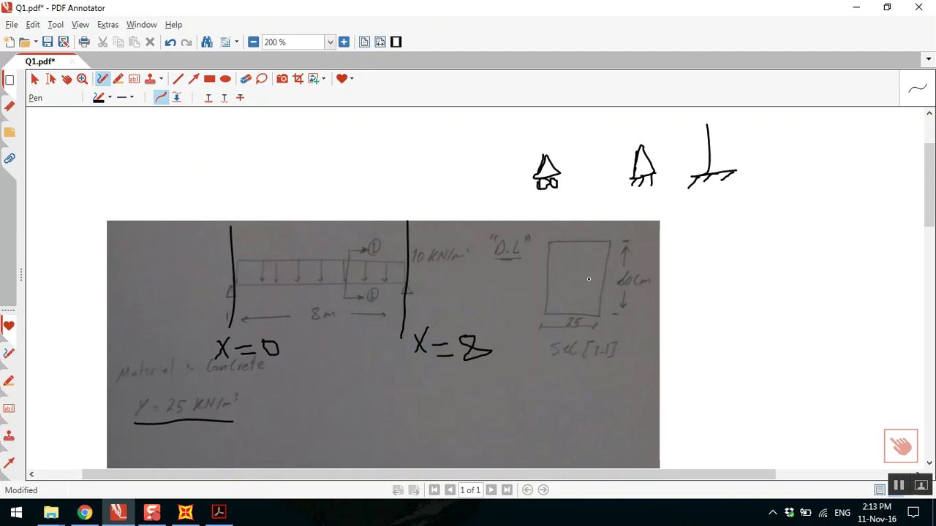
# Return to SAP2000 and apply the pinned restraint, with Translation 1, 2 and 3 fixed, to both beam ends.
pyautogui.click(185, 512)
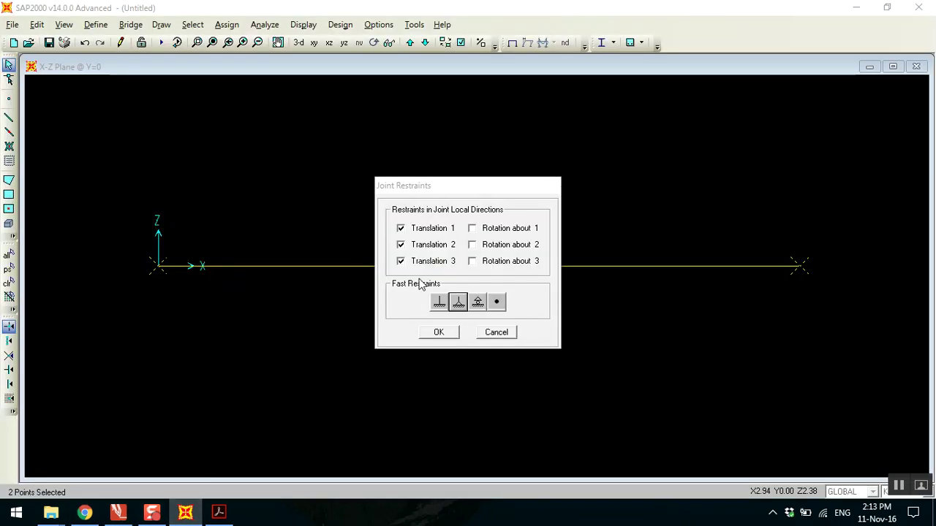
pyautogui.click(463, 303)
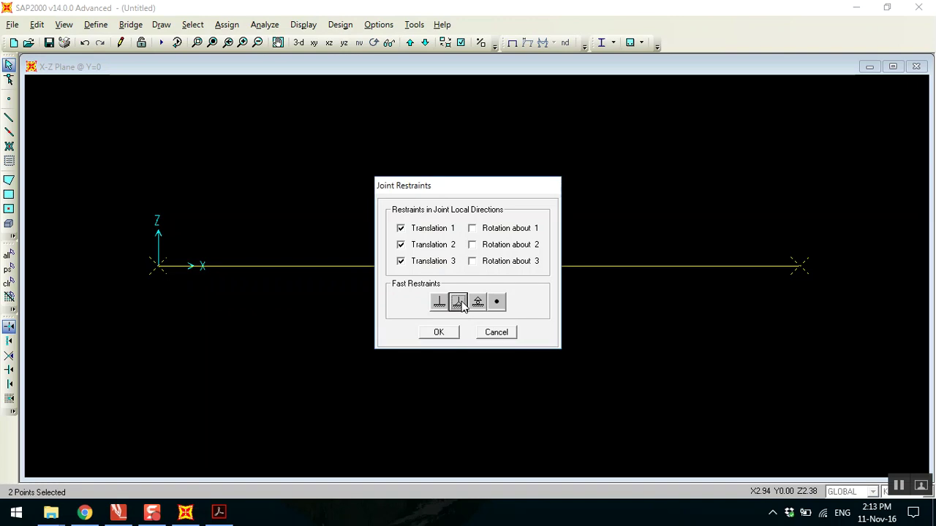
pyautogui.click(438, 302)
pyautogui.click(459, 302)
pyautogui.click(439, 333)
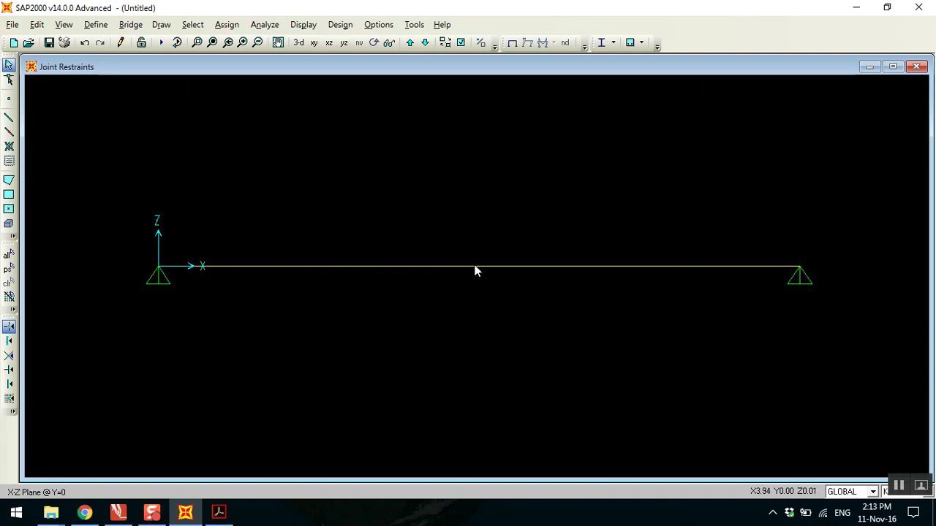
# Open the load pattern definitions, then underline the 10 KN/m load and the "D.L" note on the Q1 drawing in PDF Annotator.
pyautogui.click(96, 24)
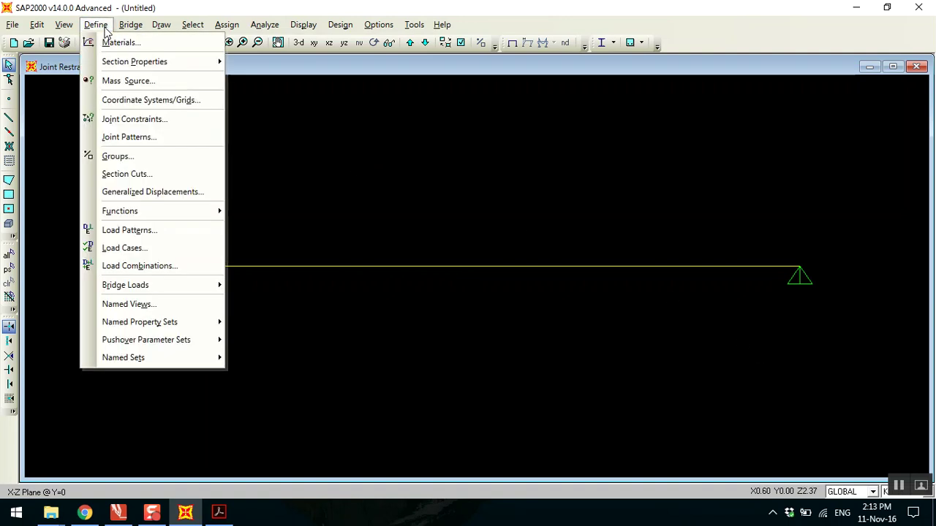
pyautogui.click(143, 232)
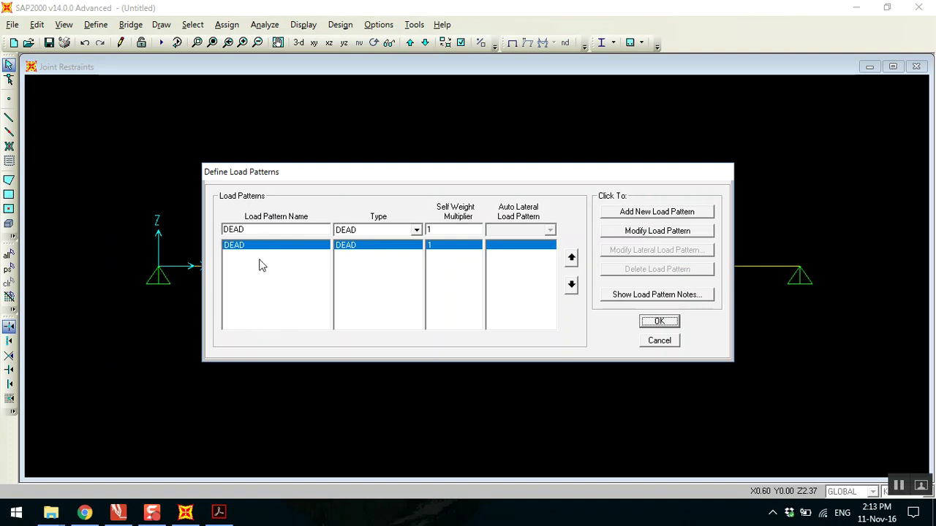
pyautogui.click(117, 512)
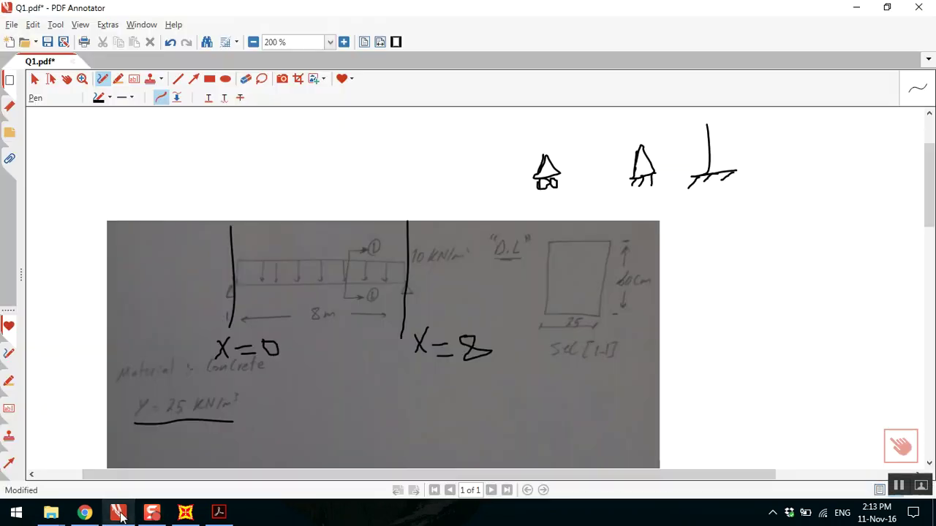
pyautogui.moveTo(410, 270); pyautogui.dragTo(524, 258)
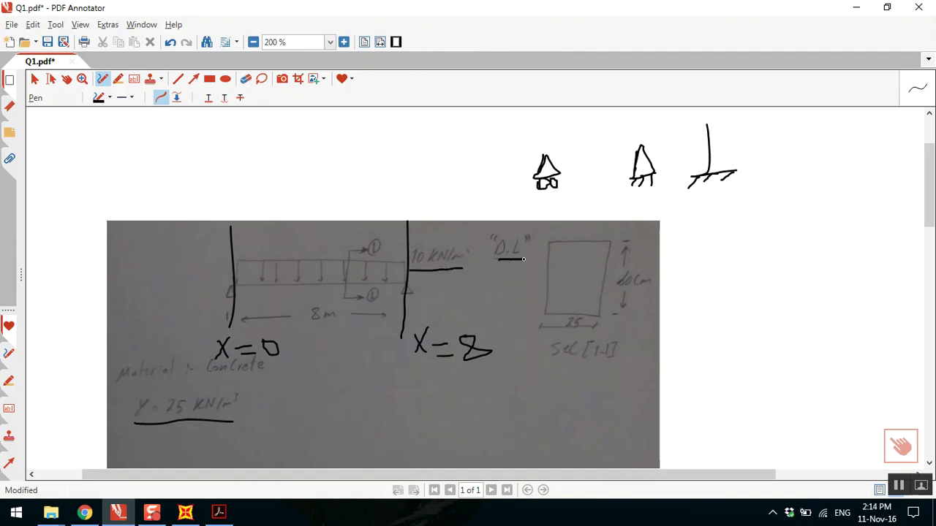
pyautogui.click(865, 6)
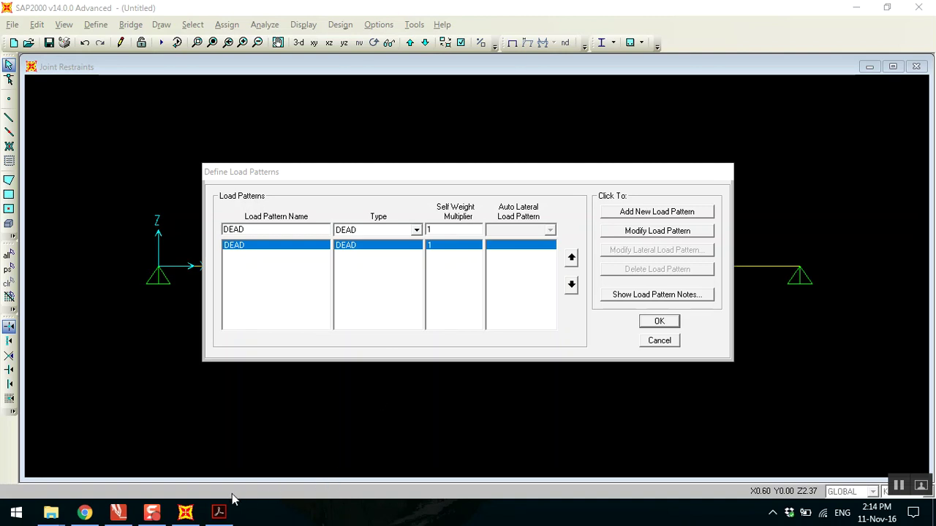
# Check the load in Q1.pdf, then set the DEAD load pattern's self weight multiplier to 0 and save the load patterns.
pyautogui.click(218, 512)
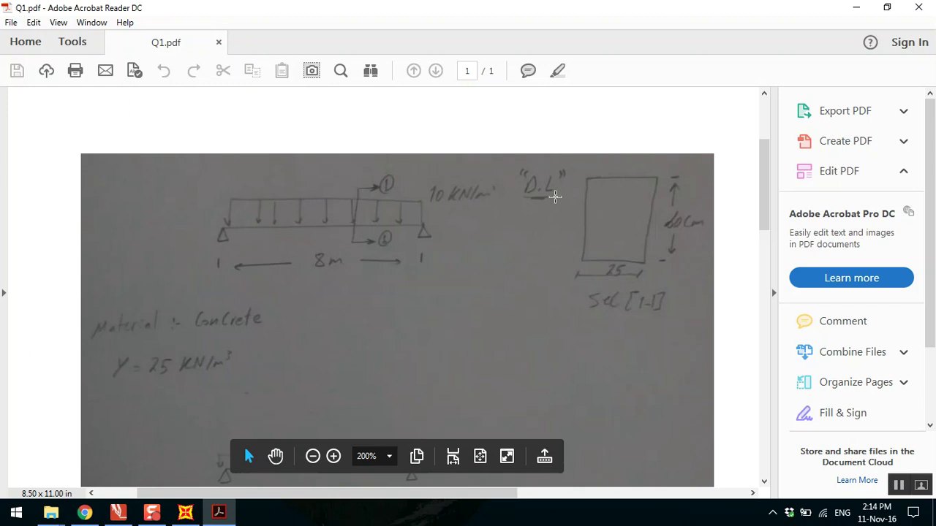
pyautogui.click(856, 8)
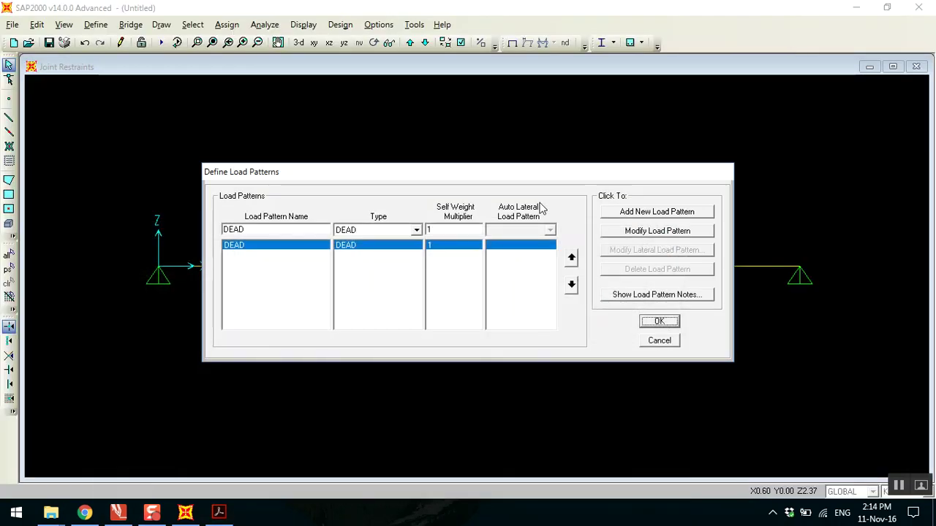
pyautogui.doubleClick(472, 229)
pyautogui.write('0')
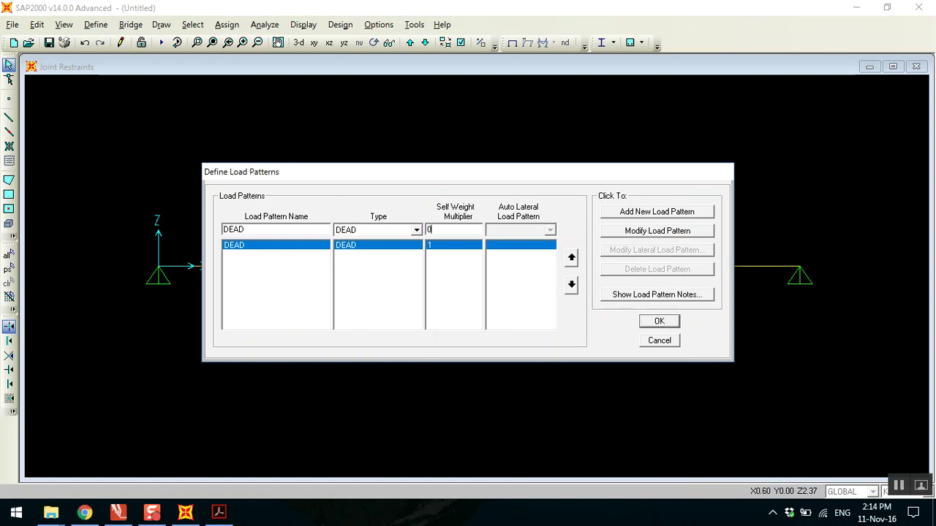
pyautogui.click(656, 233)
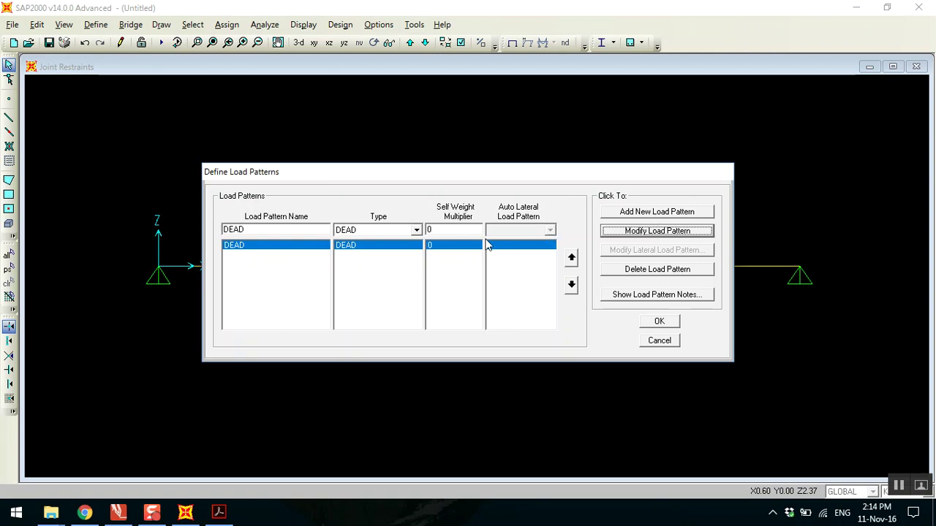
pyautogui.click(653, 321)
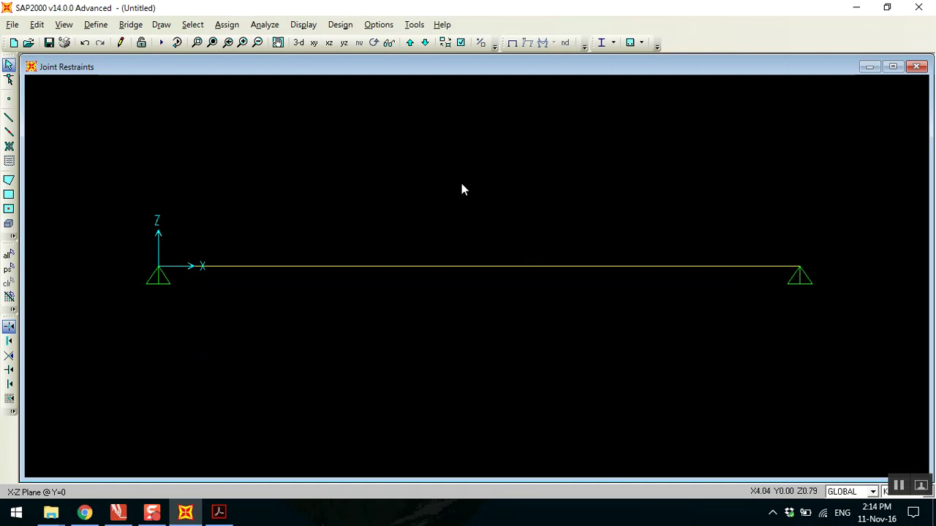
# Assign a uniform distributed load of 10 KN/m in the gravity direction to the beam under the DEAD load pattern.
pyautogui.moveTo(484, 226); pyautogui.dragTo(400, 311)
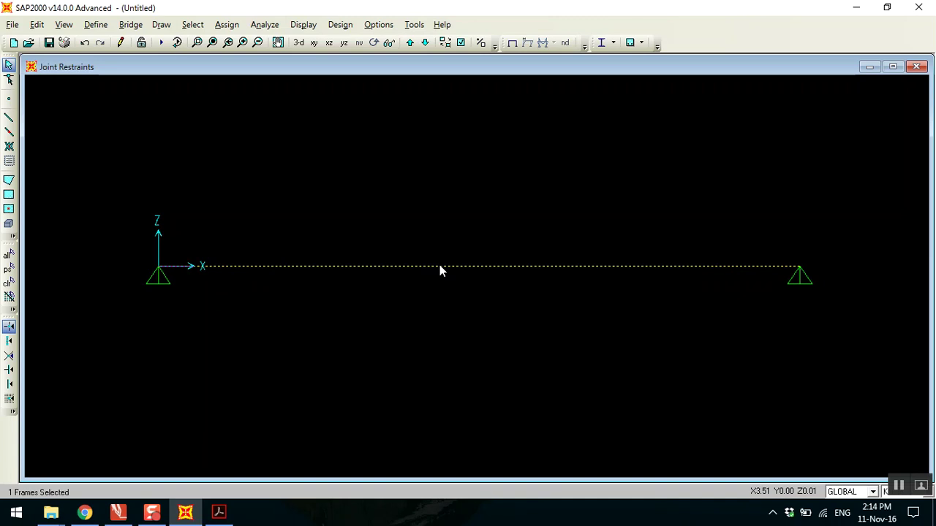
pyautogui.moveTo(508, 237); pyautogui.dragTo(443, 313)
pyautogui.click(227, 25)
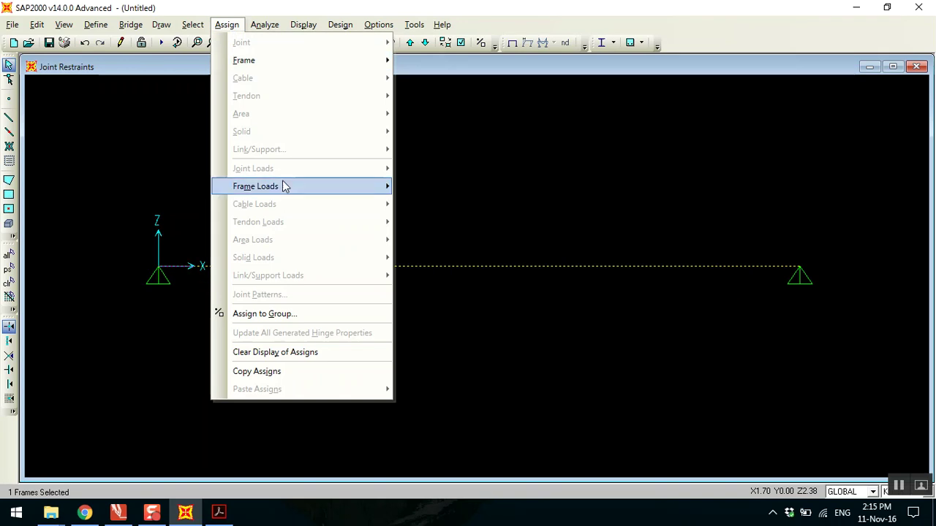
pyautogui.moveTo(302, 187)
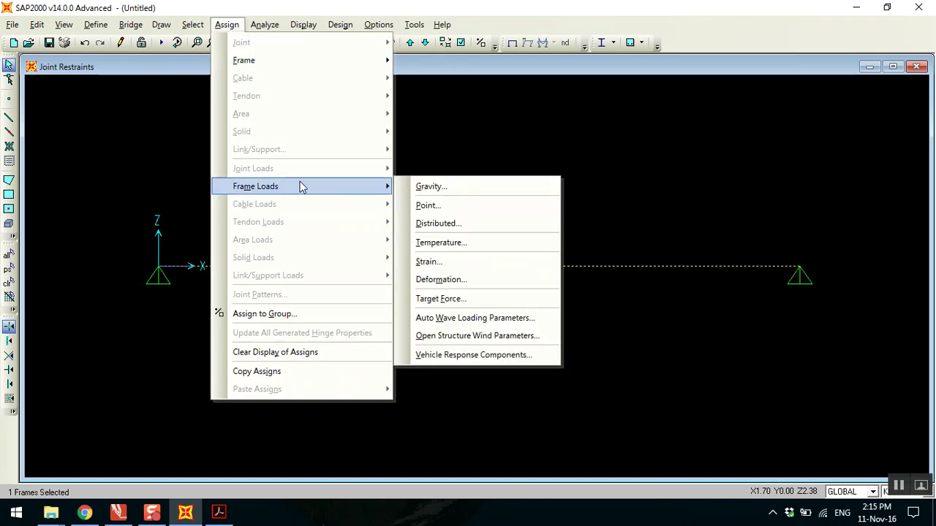
pyautogui.click(451, 225)
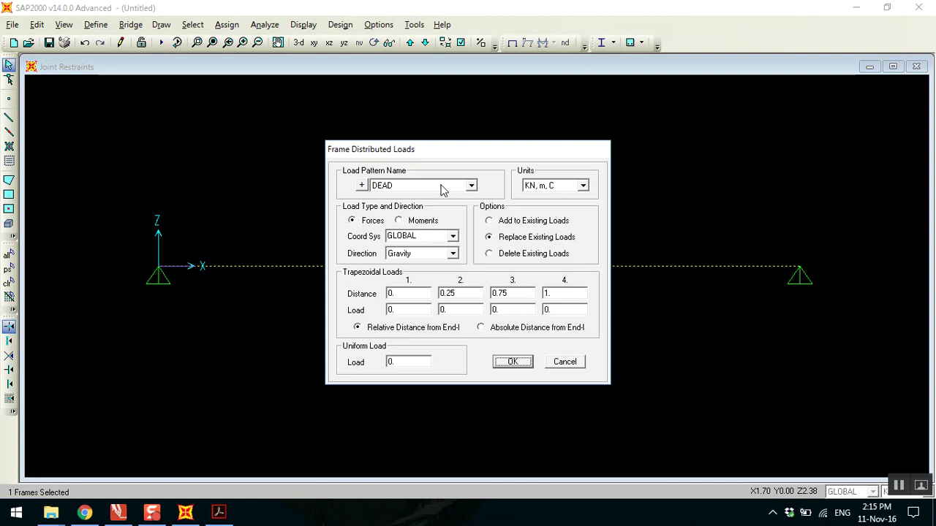
pyautogui.click(415, 363)
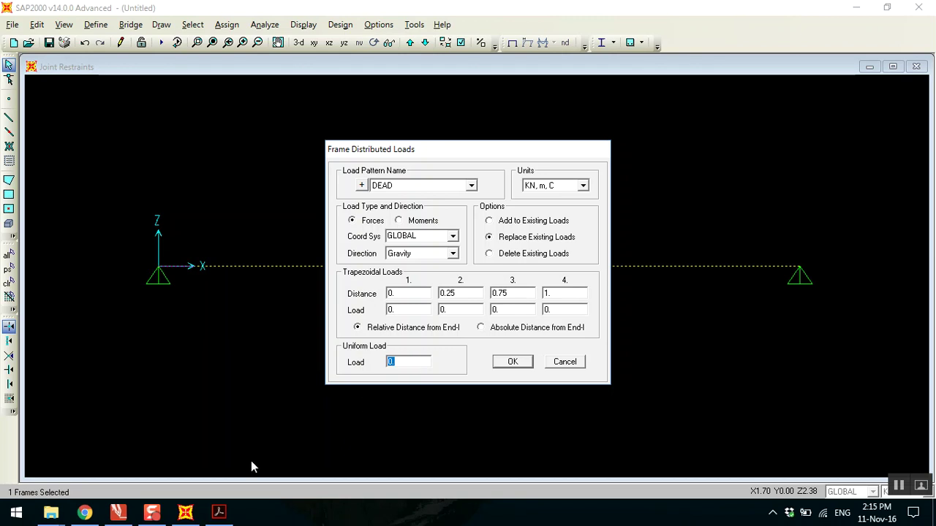
pyautogui.click(219, 512)
pyautogui.moveTo(432, 179); pyautogui.dragTo(497, 210)
pyautogui.click(493, 166)
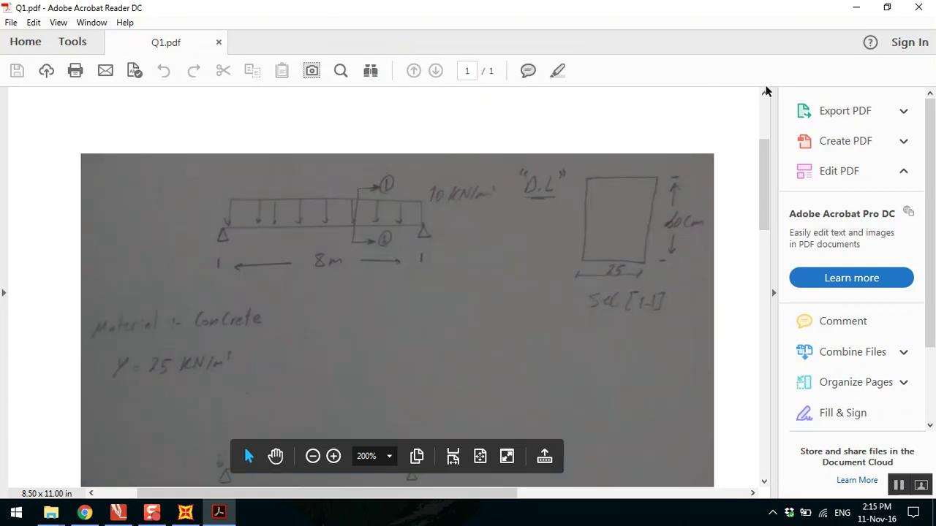
pyautogui.click(857, 8)
pyautogui.write('10')
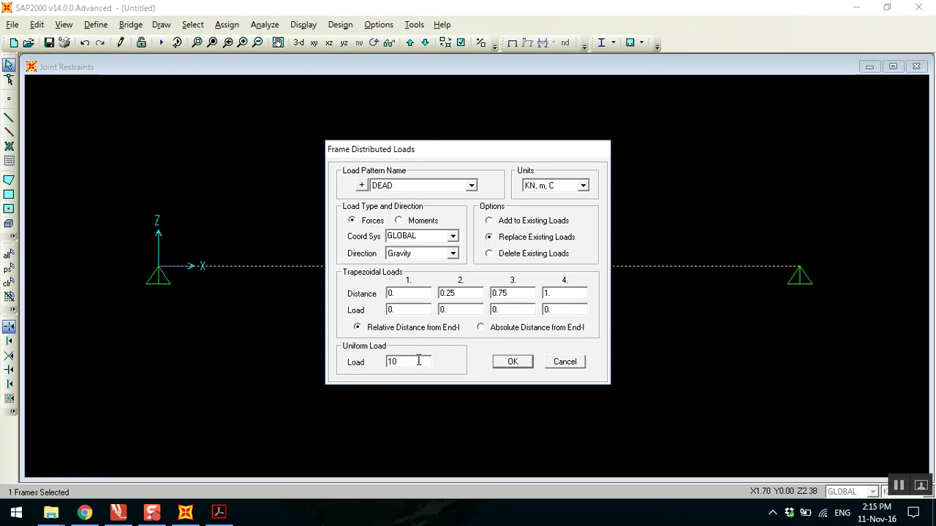
pyautogui.click(506, 363)
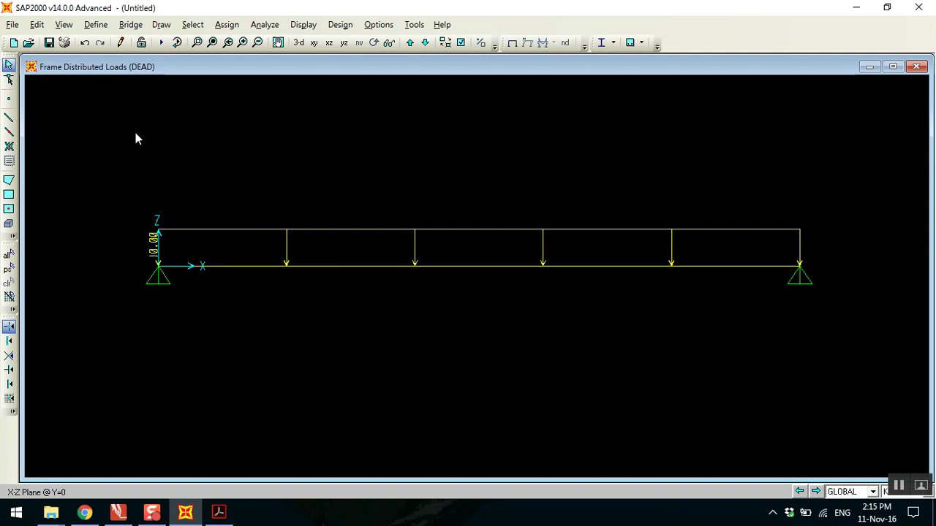
# Set the MODAL load case to Do Not Run and start the analysis with only the DEAD case.
pyautogui.click(161, 45)
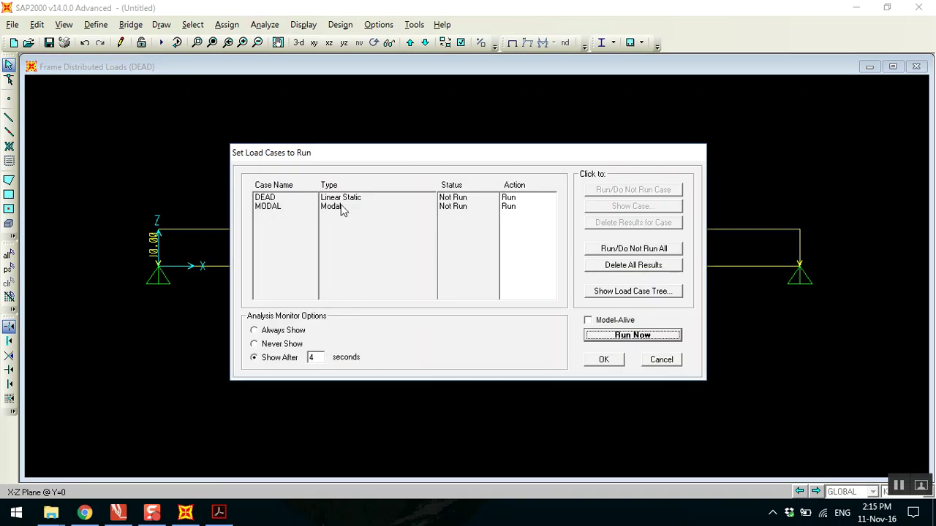
pyautogui.click(341, 207)
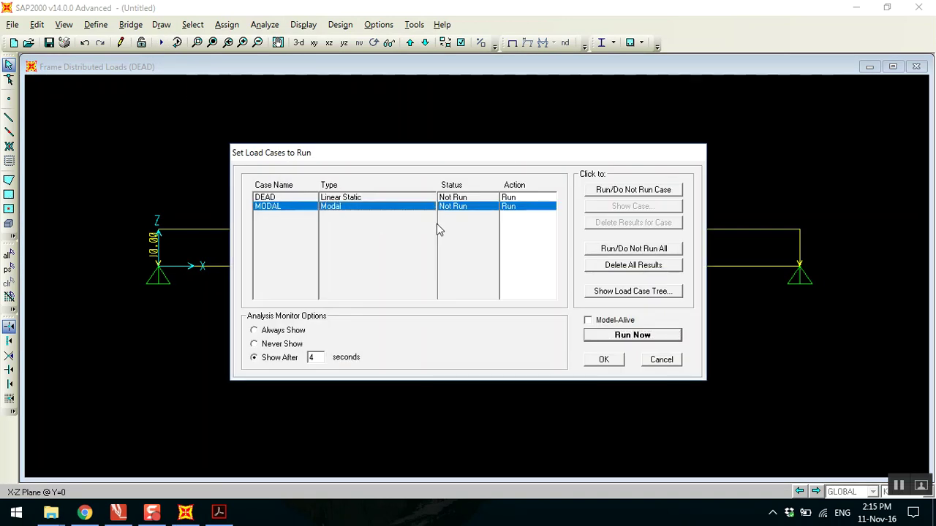
pyautogui.click(612, 192)
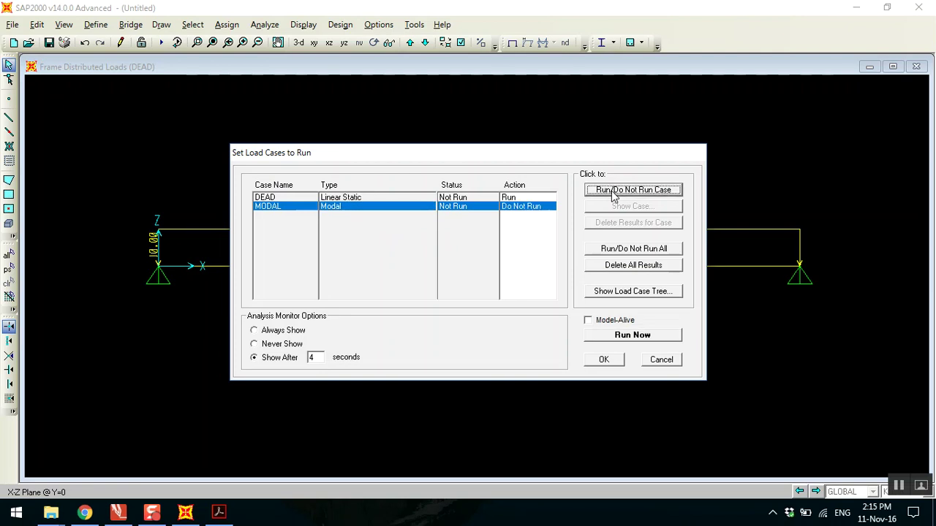
pyautogui.click(497, 202)
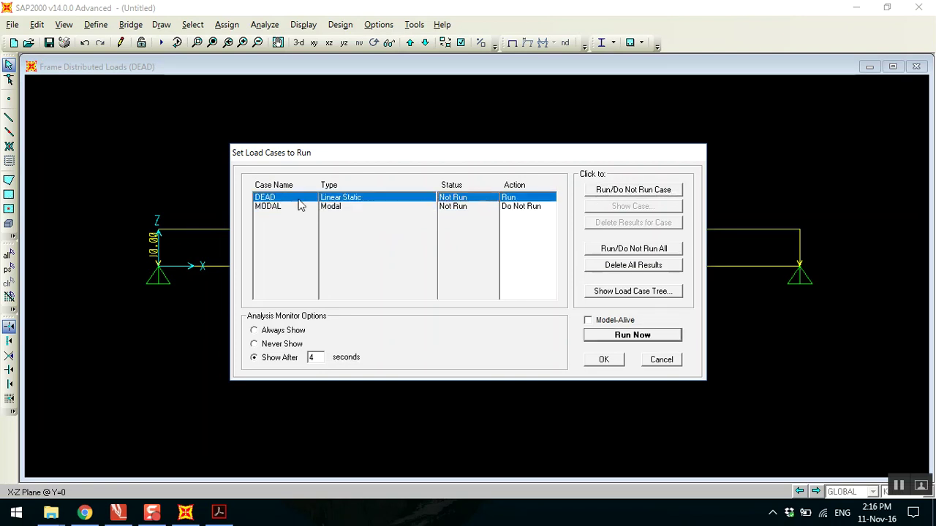
pyautogui.click(623, 338)
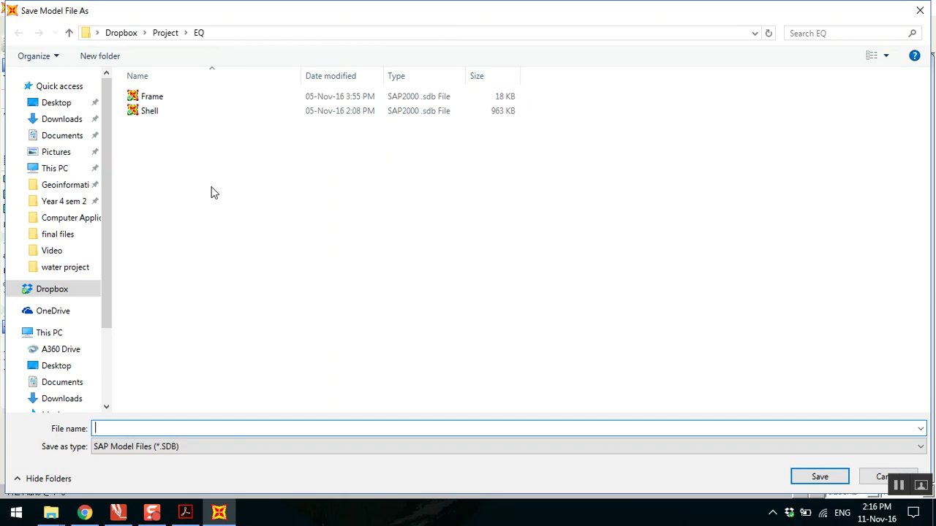
# Create a new folder inside the EQ folder with its default name and save the model there as 1.
pyautogui.rightClick(211, 189)
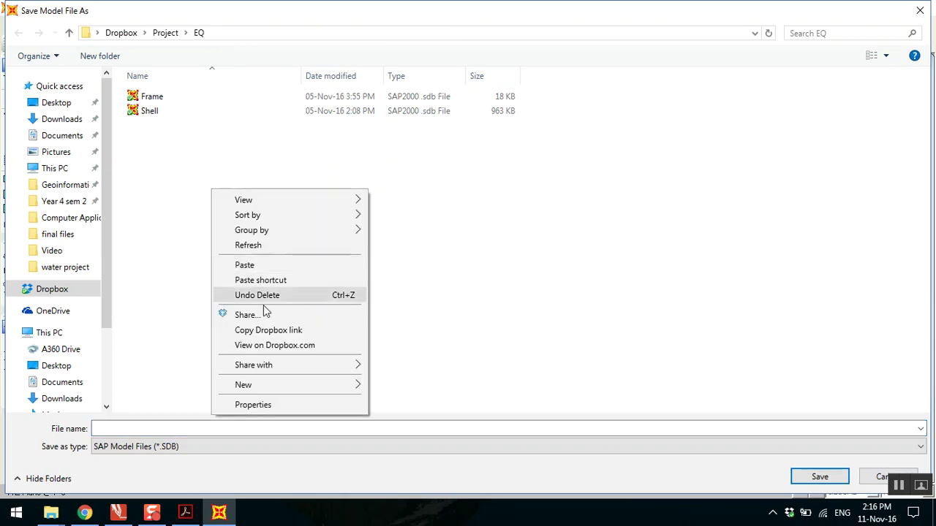
pyautogui.moveTo(353, 386)
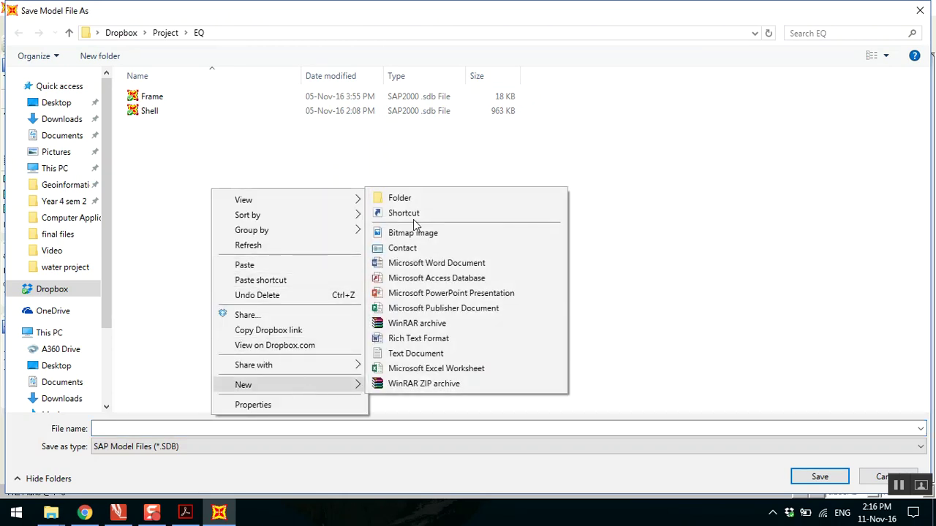
pyautogui.click(420, 197)
pyautogui.press('Return')
pyautogui.press('Return')
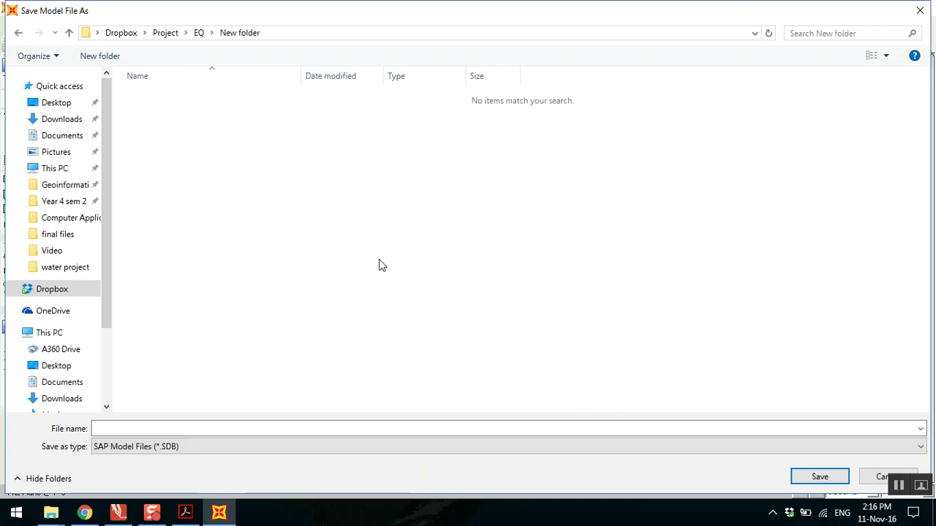
pyautogui.click(344, 428)
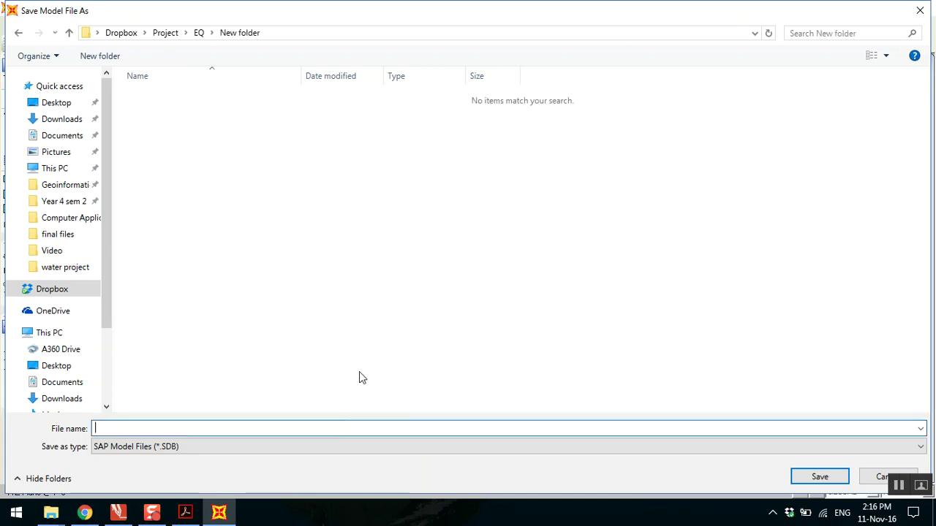
pyautogui.write('1')
pyautogui.click(798, 479)
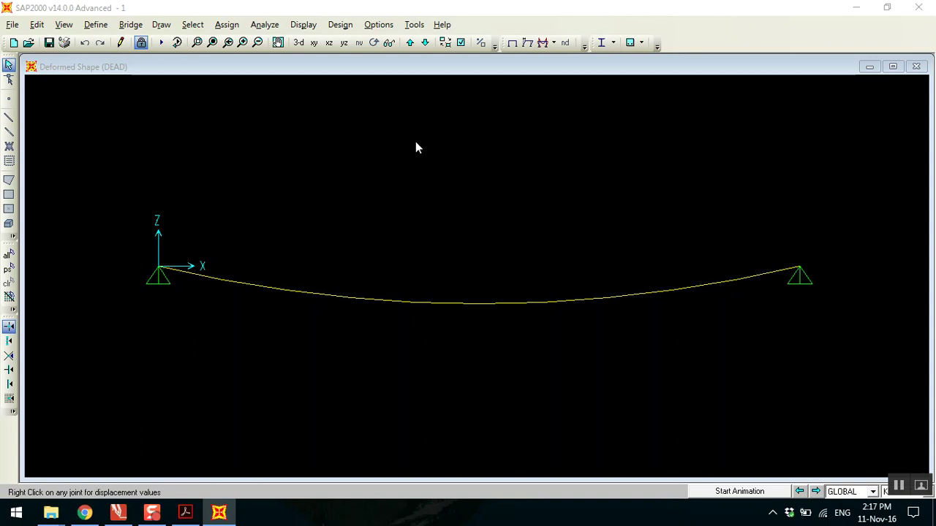
# Display the joint reactions for the DEAD case as arrows and compare them with the beam drawing in Q1.pdf.
pyautogui.click(302, 24)
pyautogui.moveTo(340, 136)
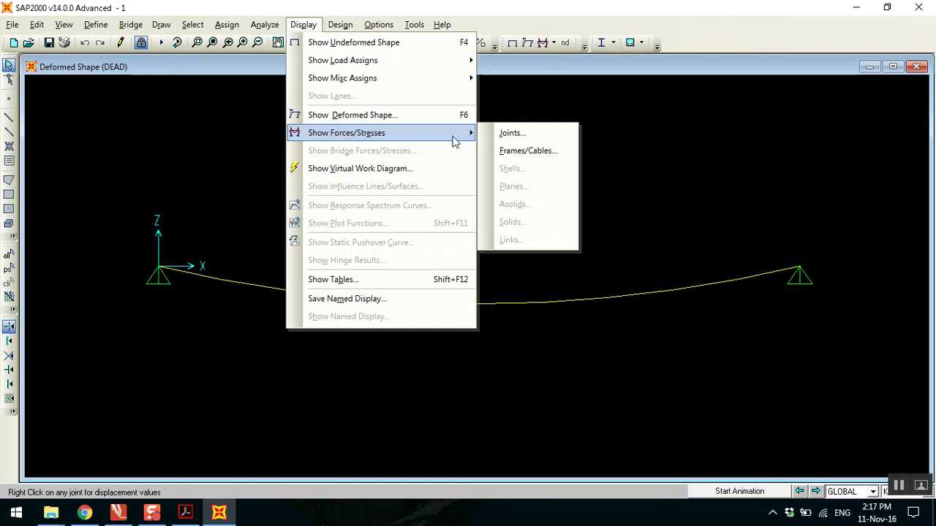
pyautogui.click(524, 139)
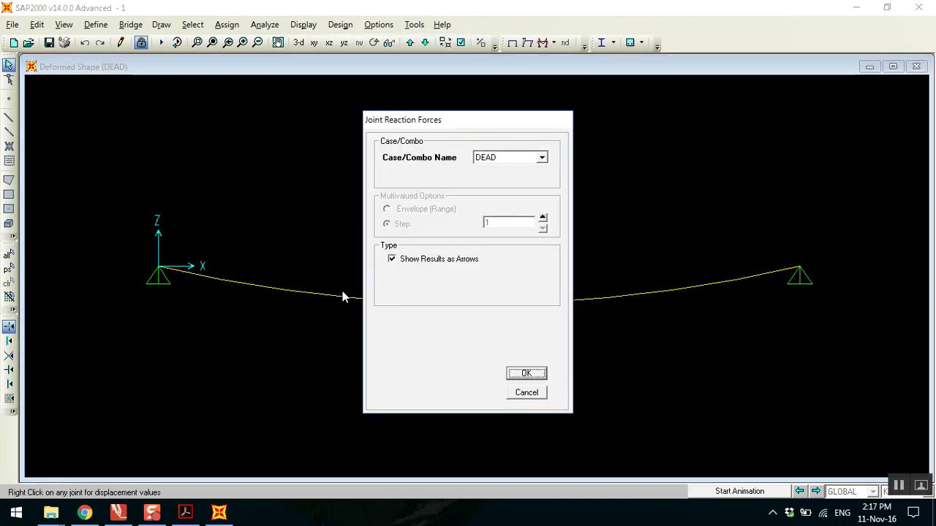
pyautogui.click(499, 160)
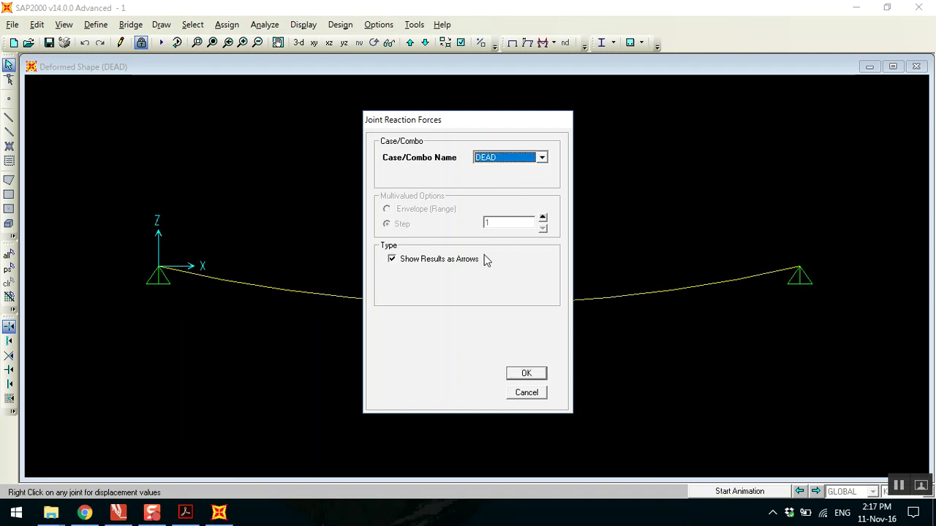
pyautogui.click(524, 374)
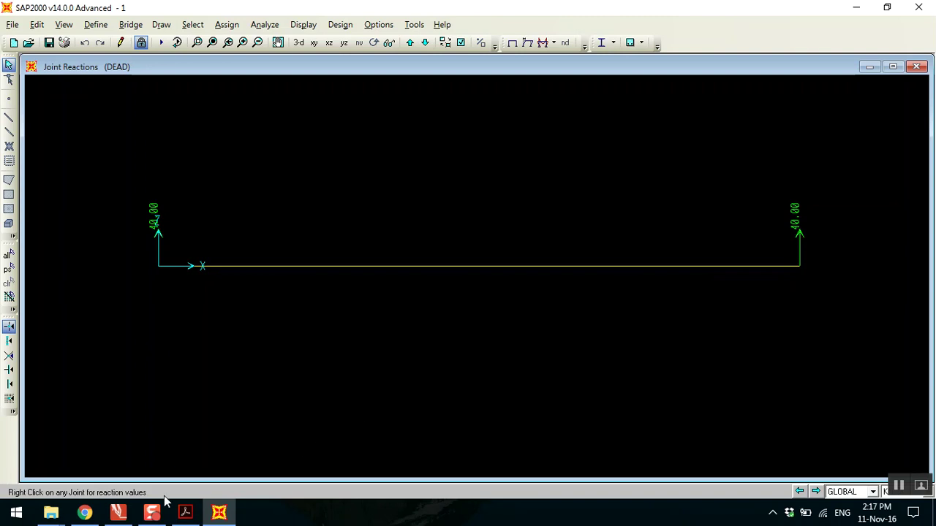
pyautogui.click(185, 512)
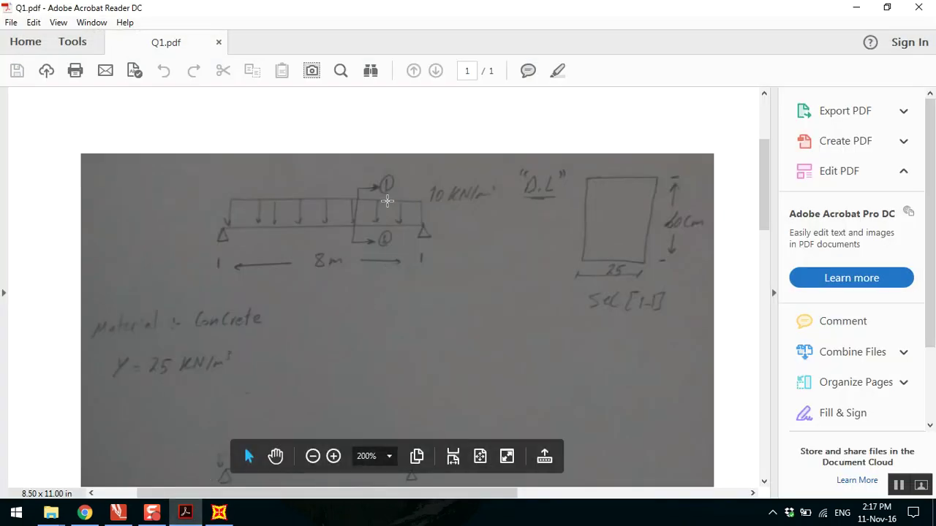